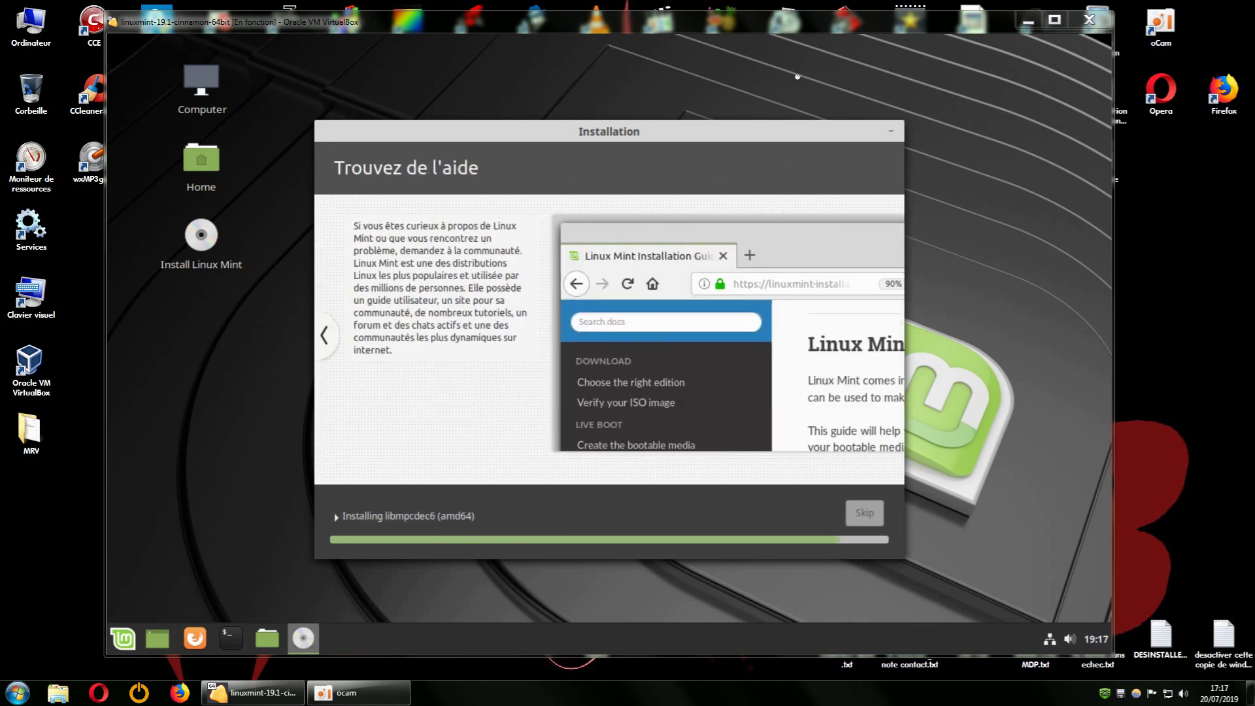
# Restart the virtual machine once the Linux Mint installation finishes and continue past the installation medium removal prompt.
pyautogui.moveTo(743, 22)
pyautogui.mouseDown()
pyautogui.moveTo(783, 20)
pyautogui.moveTo(747, 25)
pyautogui.mouseUp()
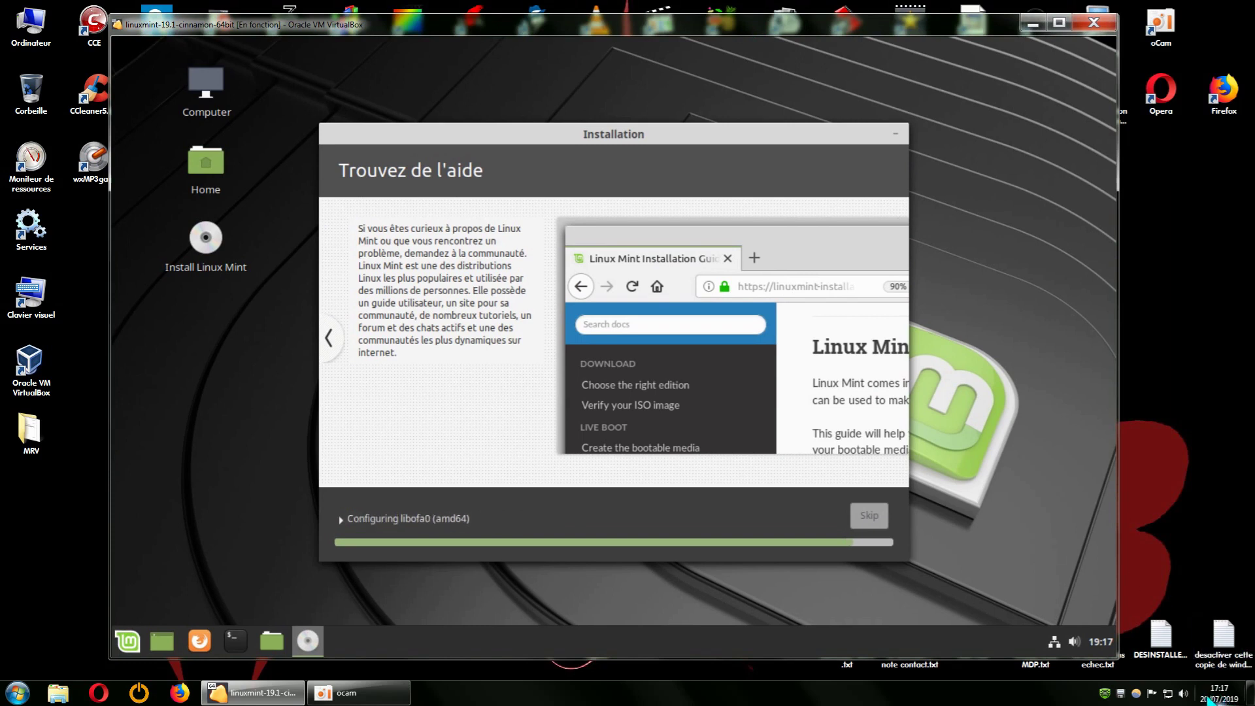
pyautogui.moveTo(1205, 701)
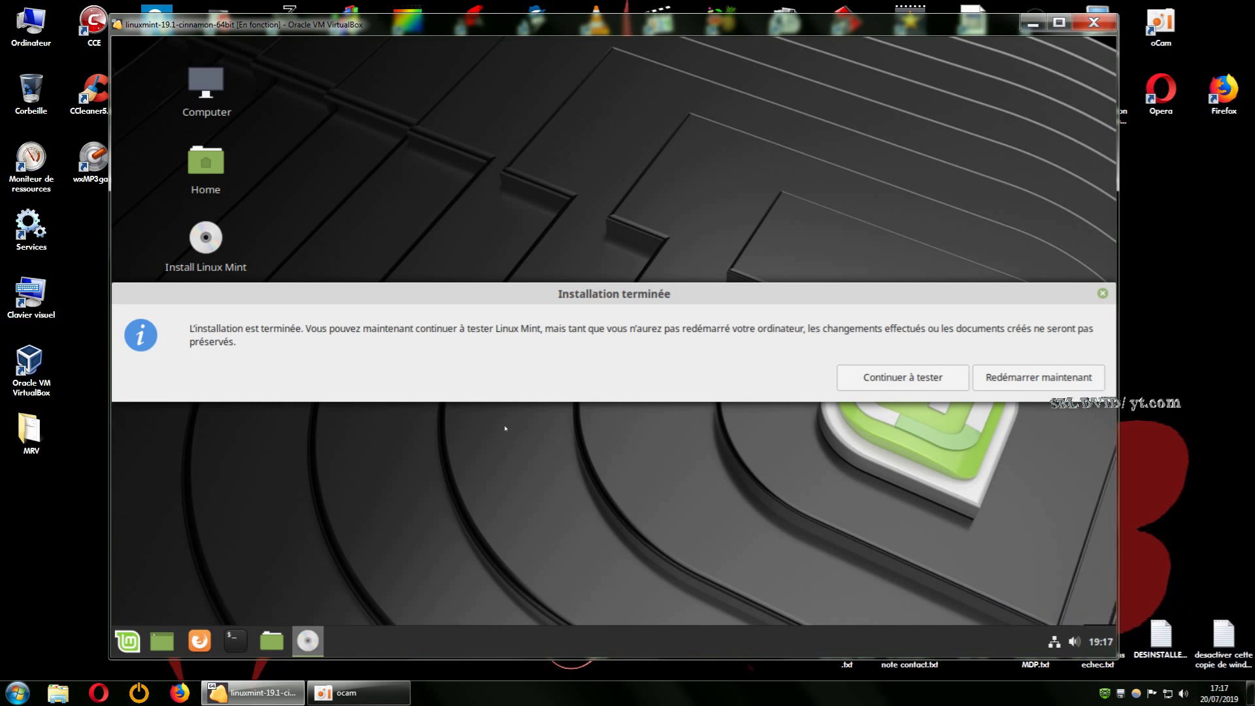
pyautogui.click(1016, 384)
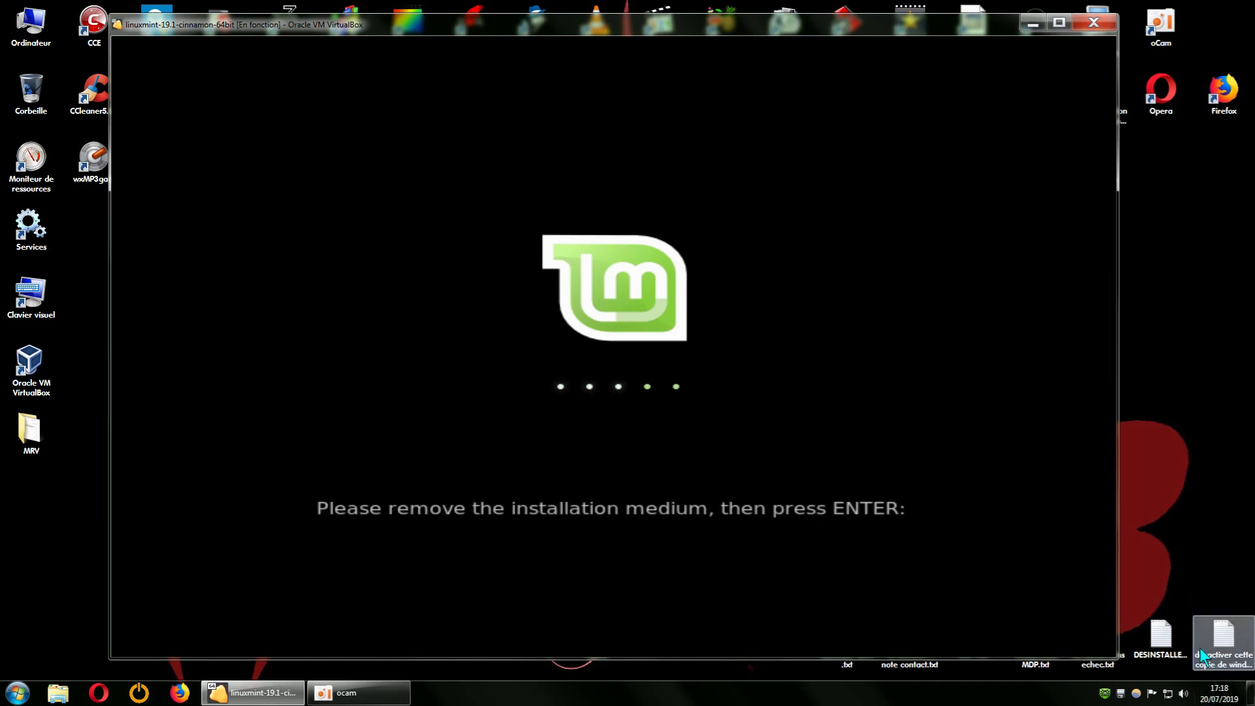
pyautogui.press('Return')
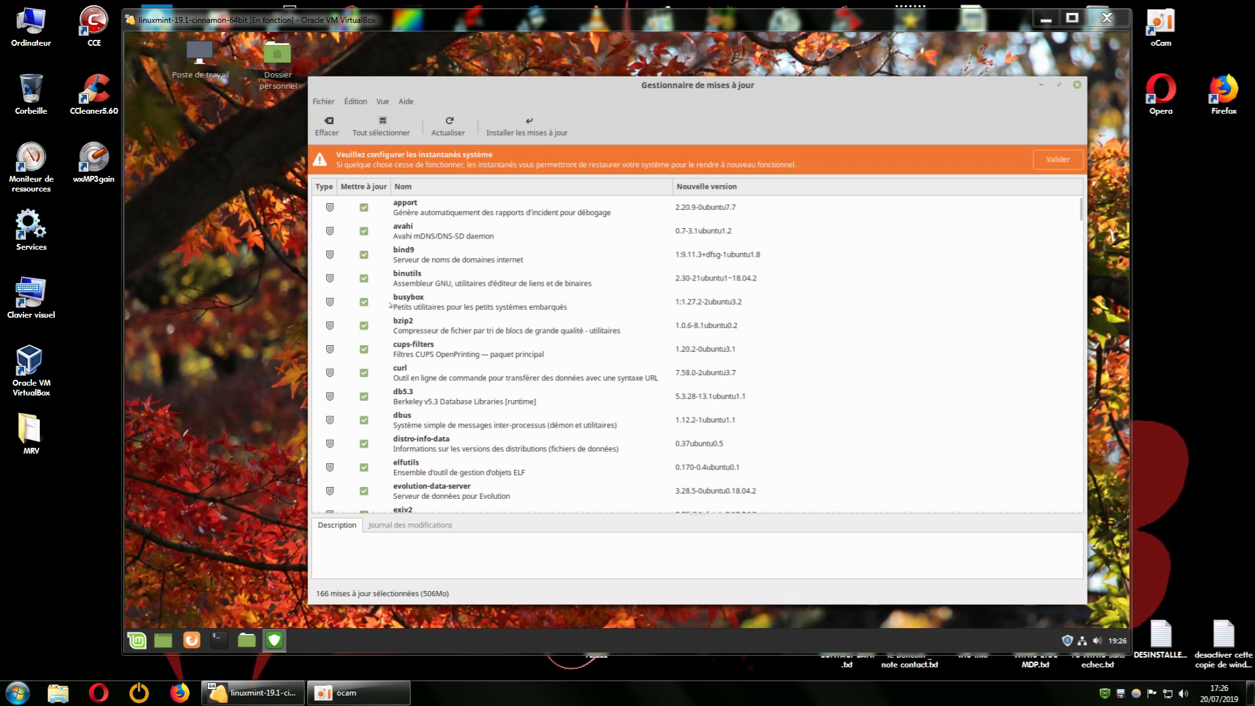
# Install all selected updates, accept the additional package changes, and authenticate with the account password.
pyautogui.click(529, 126)
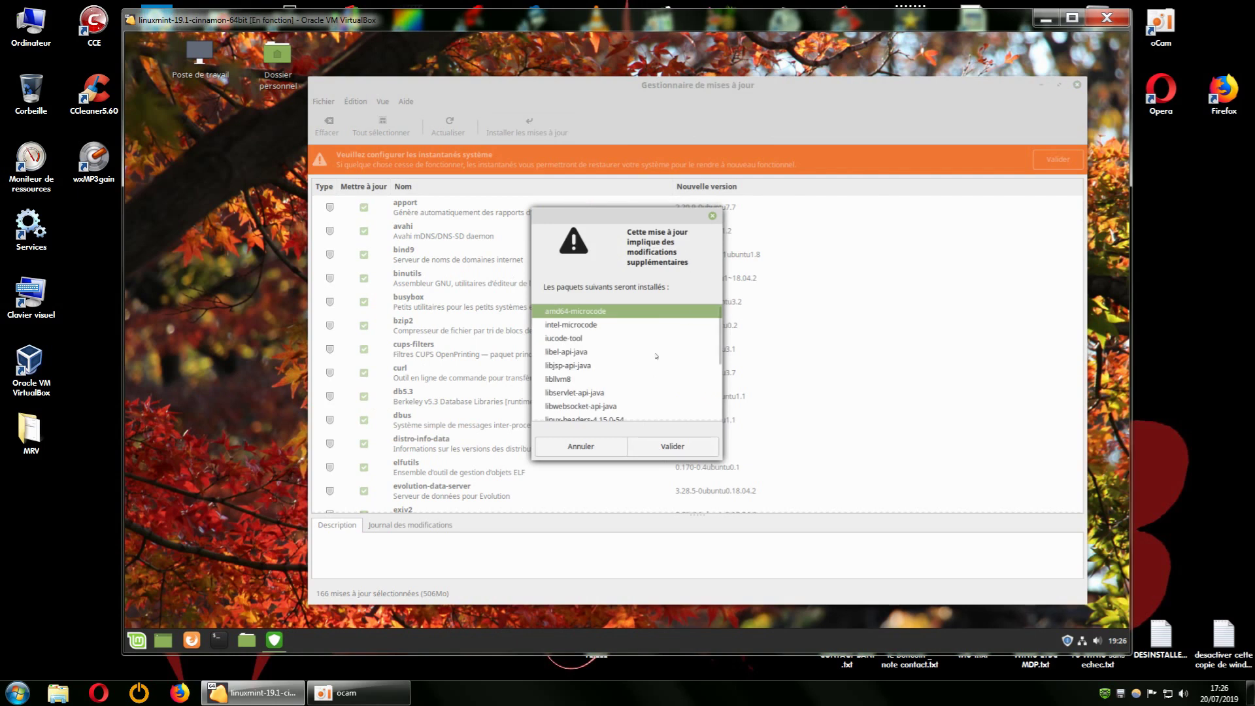
pyautogui.moveTo(612, 224); pyautogui.dragTo(738, 215)
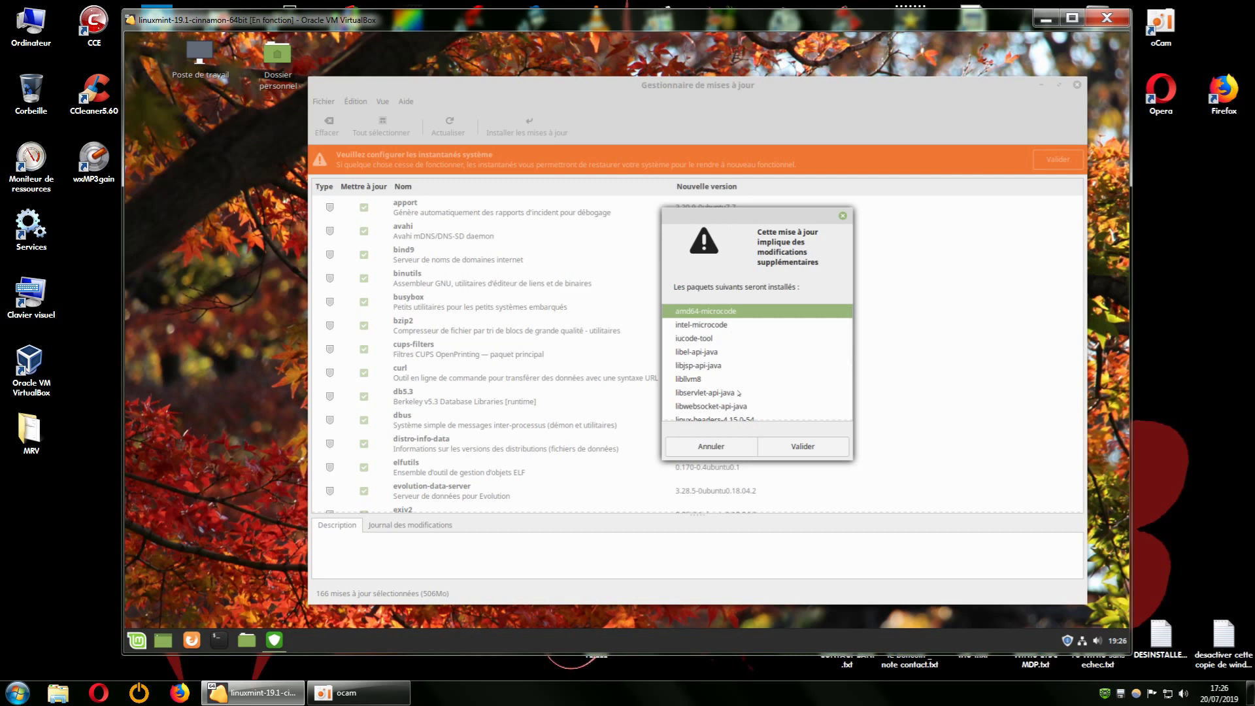
pyautogui.moveTo(848, 352)
pyautogui.mouseDown()
pyautogui.moveTo(848, 410)
pyautogui.moveTo(848, 317)
pyautogui.moveTo(848, 392)
pyautogui.moveTo(851, 329)
pyautogui.mouseUp()
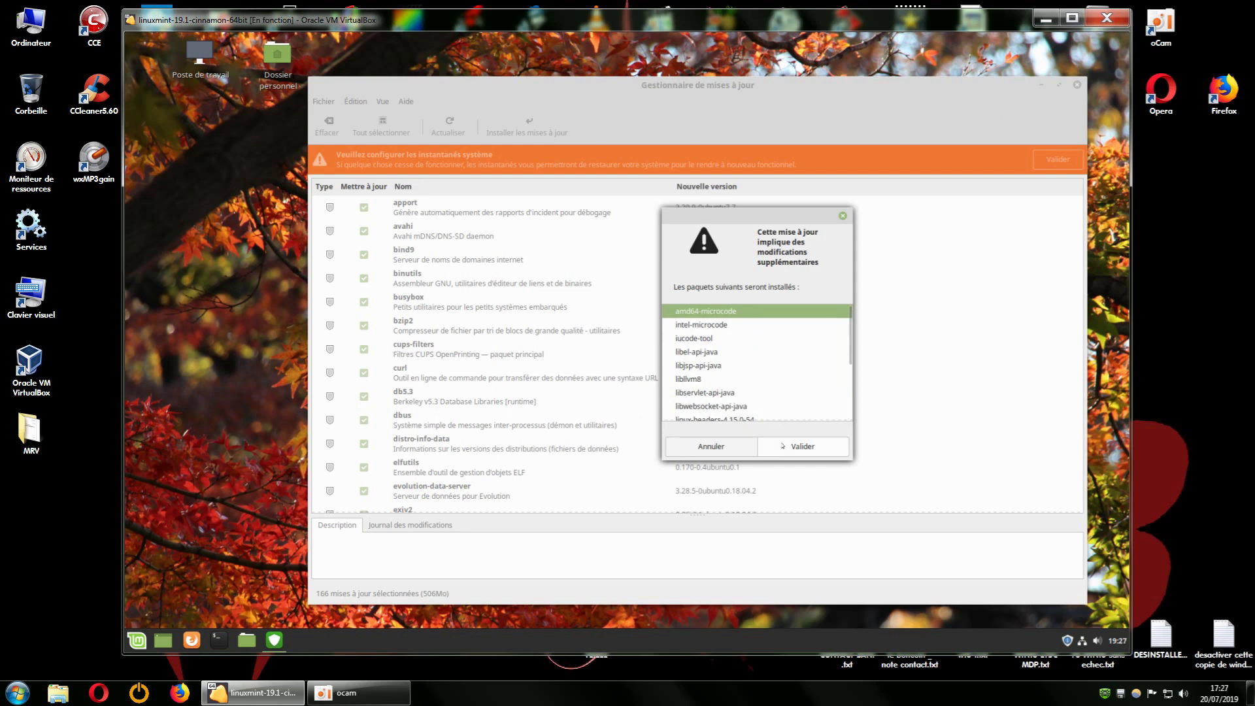
pyautogui.click(821, 446)
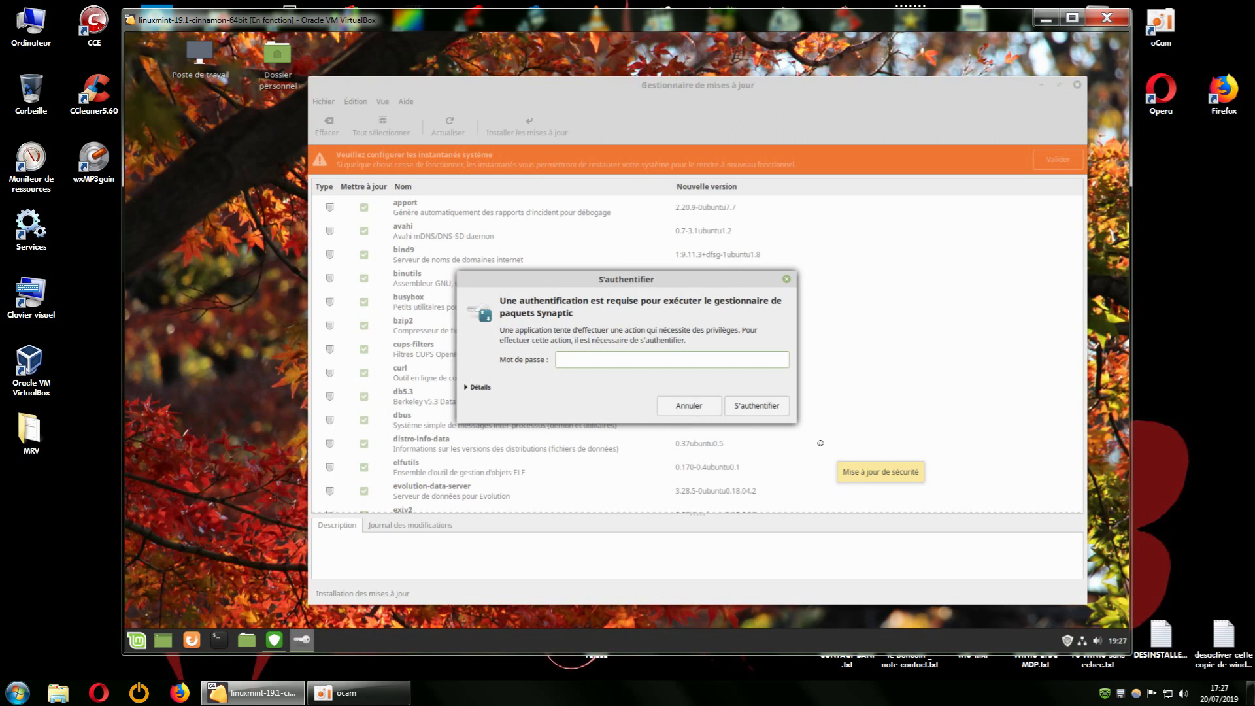
pyautogui.write('••')
pyautogui.press('Return')
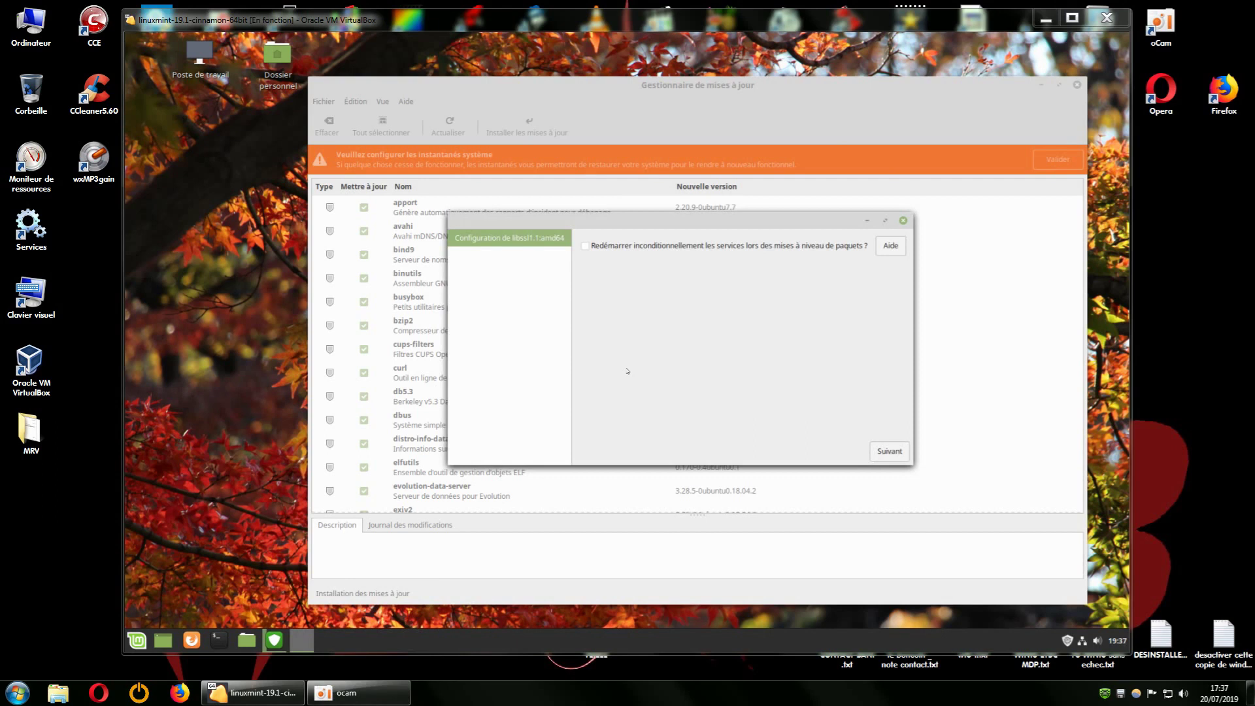
# Allow unconditional service restarts during package upgrades in the libssl1.1 configuration, and close the update manager once updating finishes.
pyautogui.moveTo(725, 222)
pyautogui.mouseDown()
pyautogui.moveTo(712, 228)
pyautogui.moveTo(726, 228)
pyautogui.mouseUp()
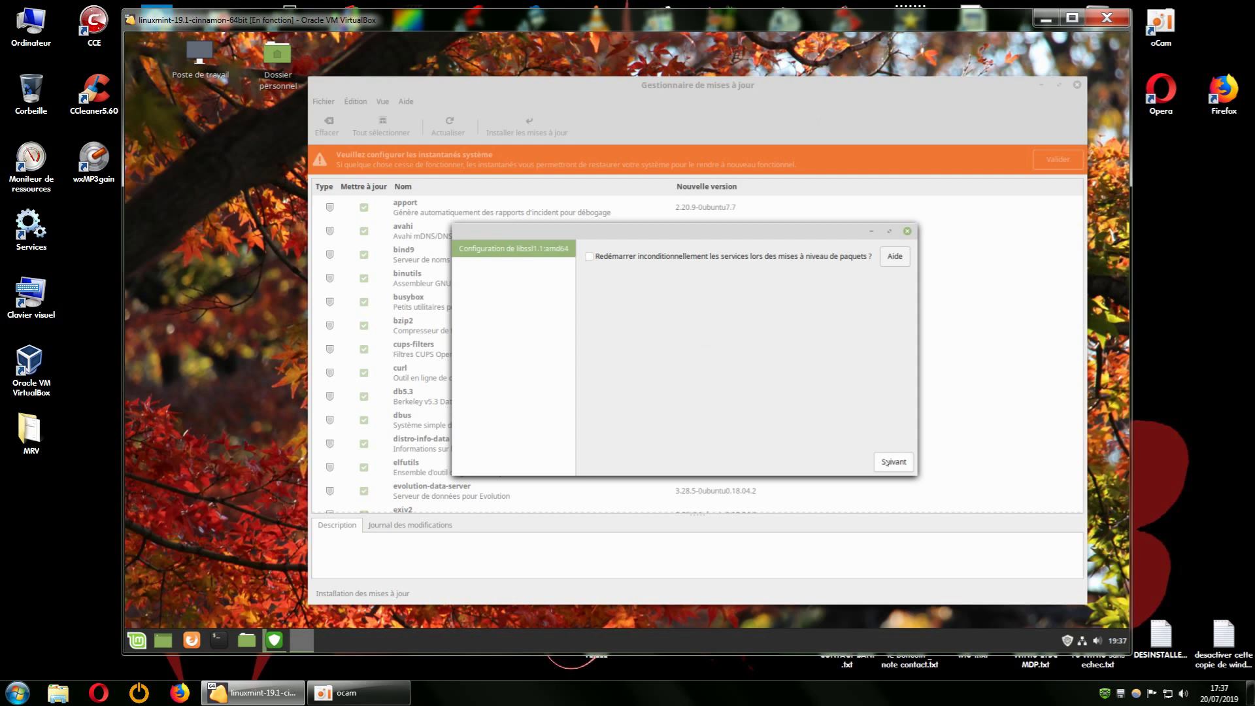
pyautogui.moveTo(605, 260)
pyautogui.click(589, 257)
pyautogui.click(893, 464)
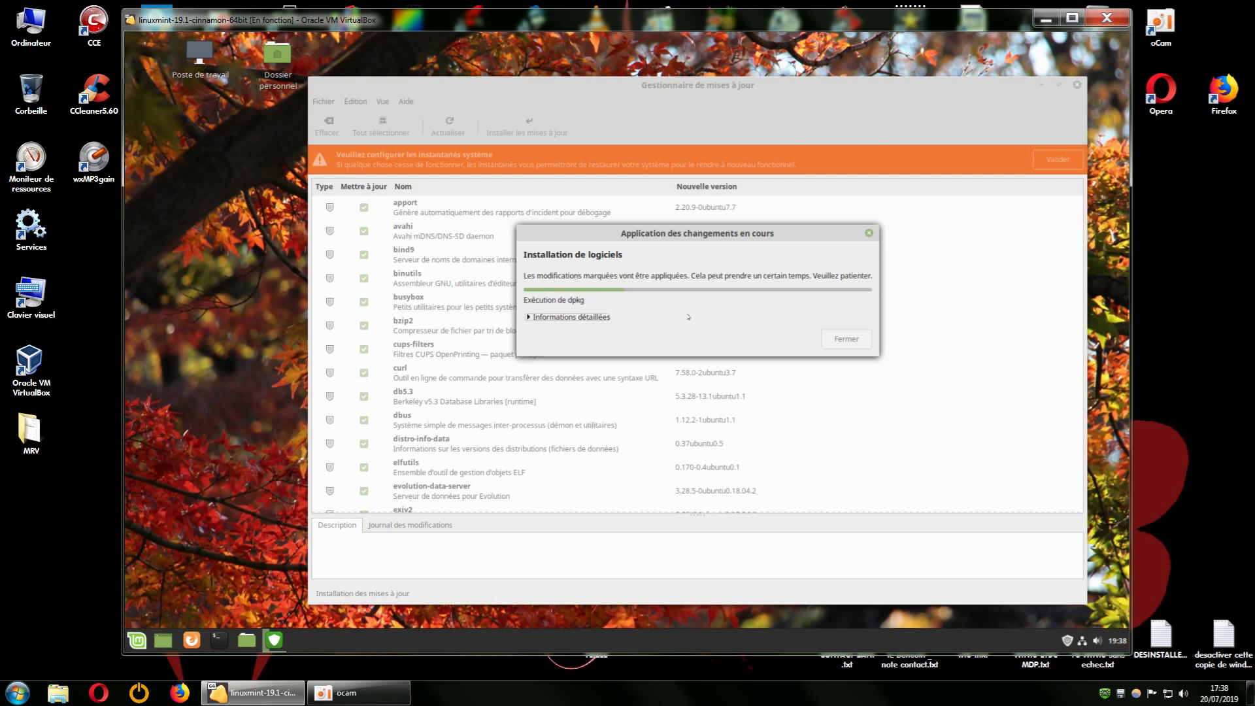
pyautogui.moveTo(584, 229); pyautogui.dragTo(275, 231)
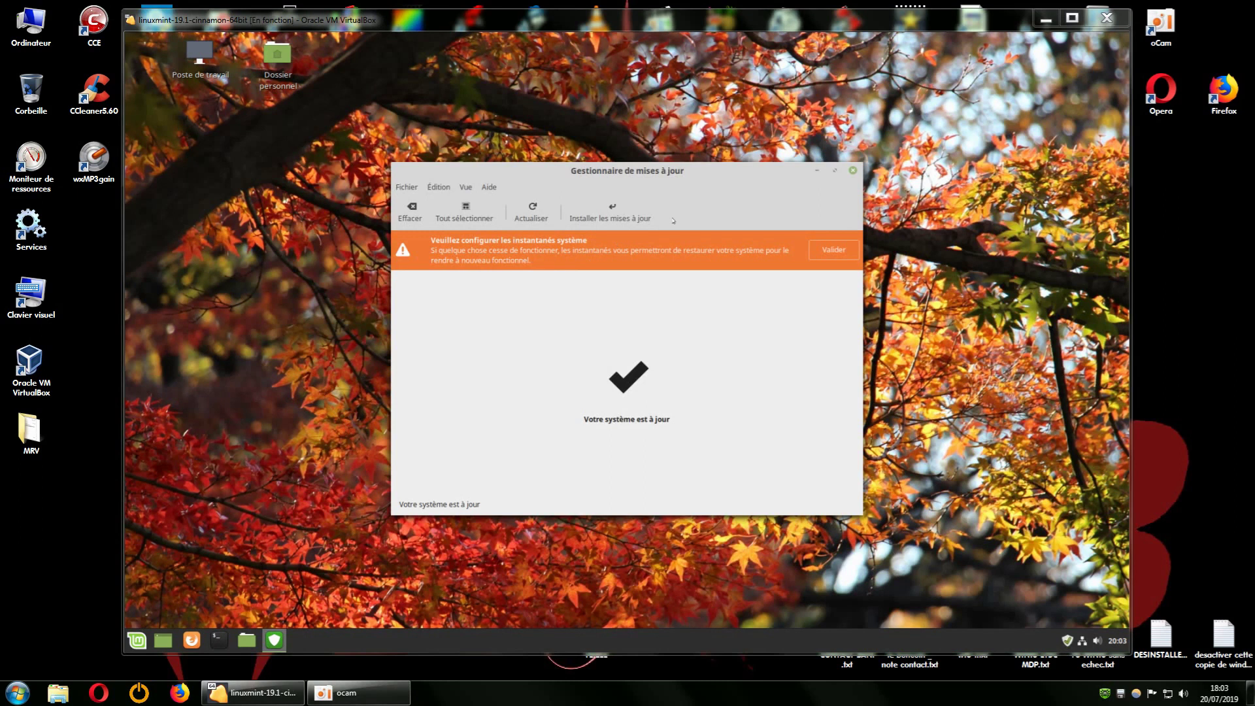
pyautogui.click(853, 171)
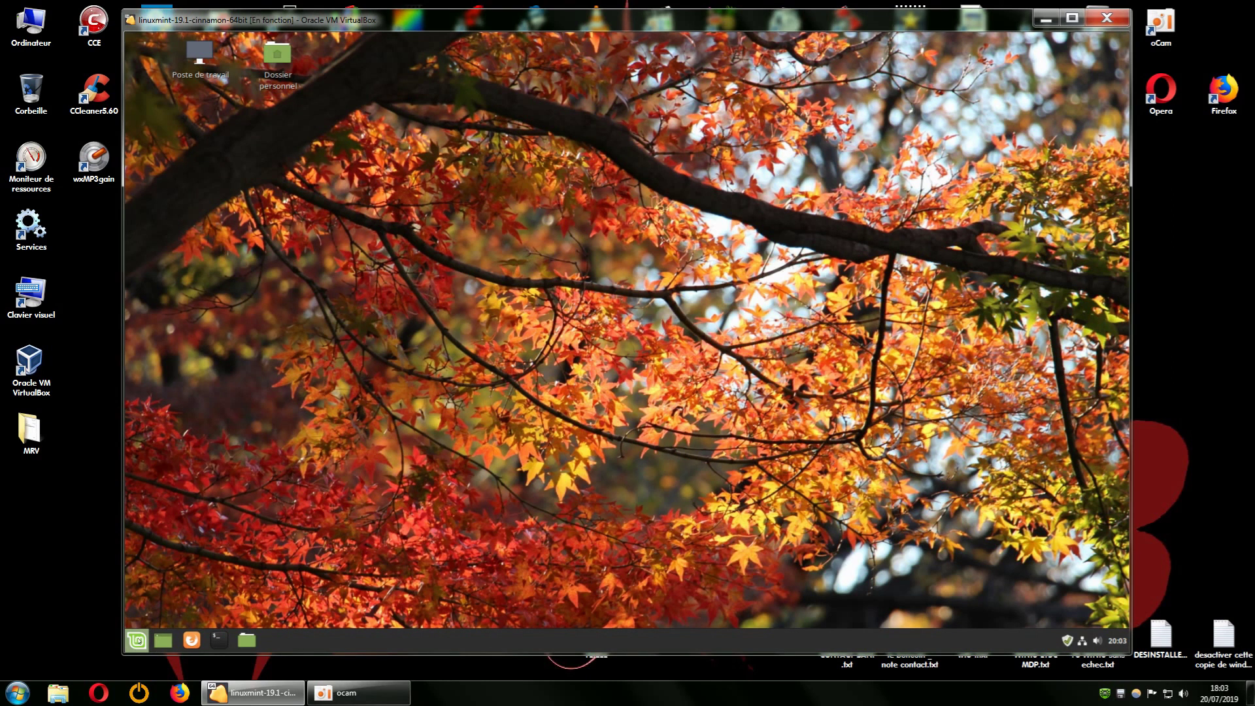
# Open the software manager for a quick look and close it.
pyautogui.click(138, 640)
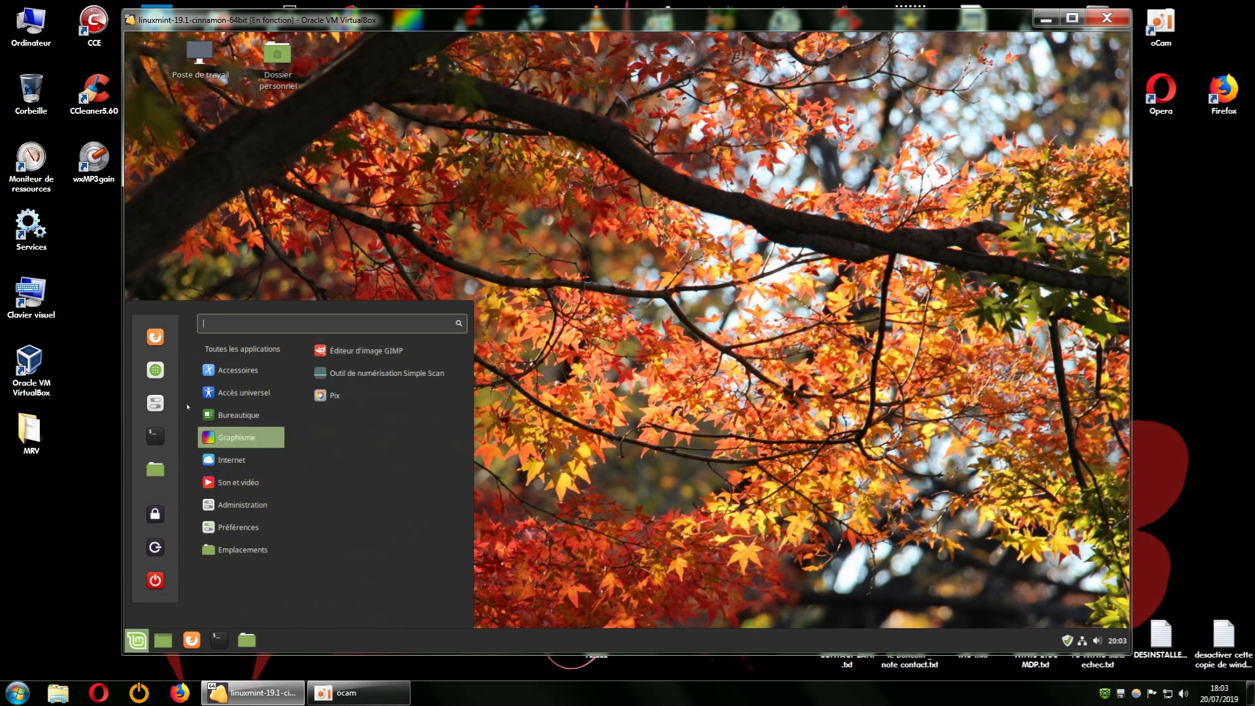
pyautogui.click(156, 374)
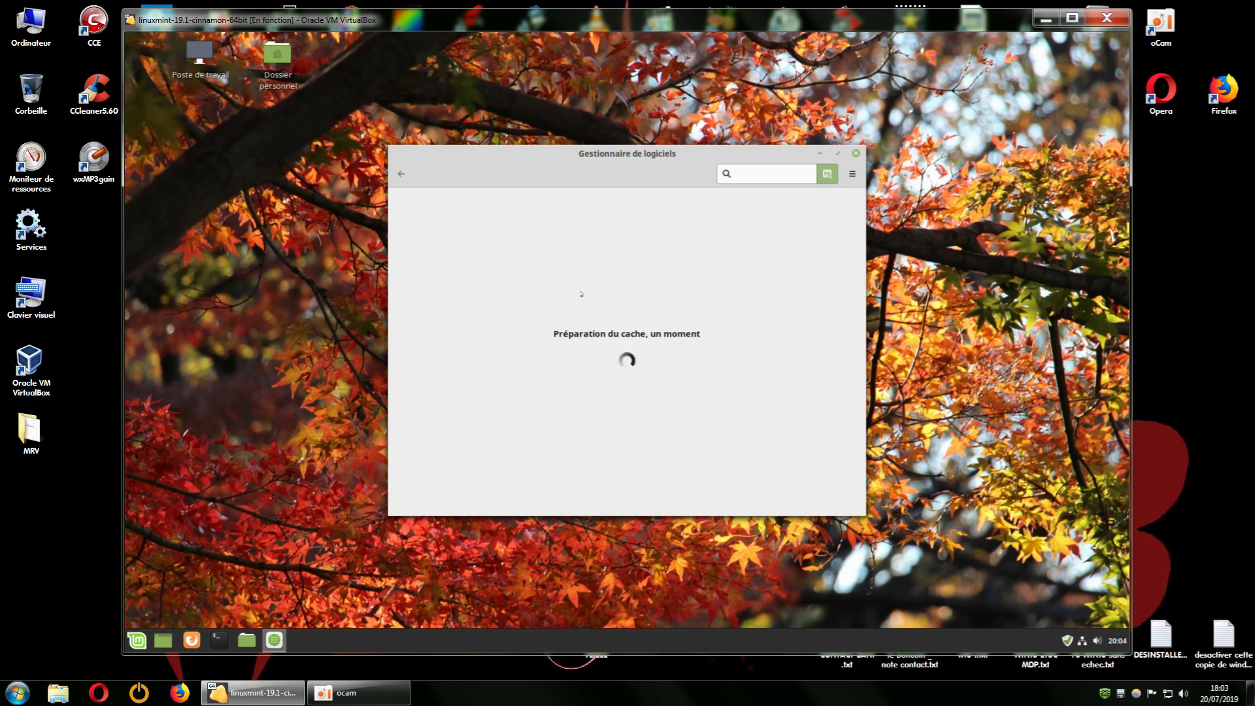
pyautogui.click(857, 127)
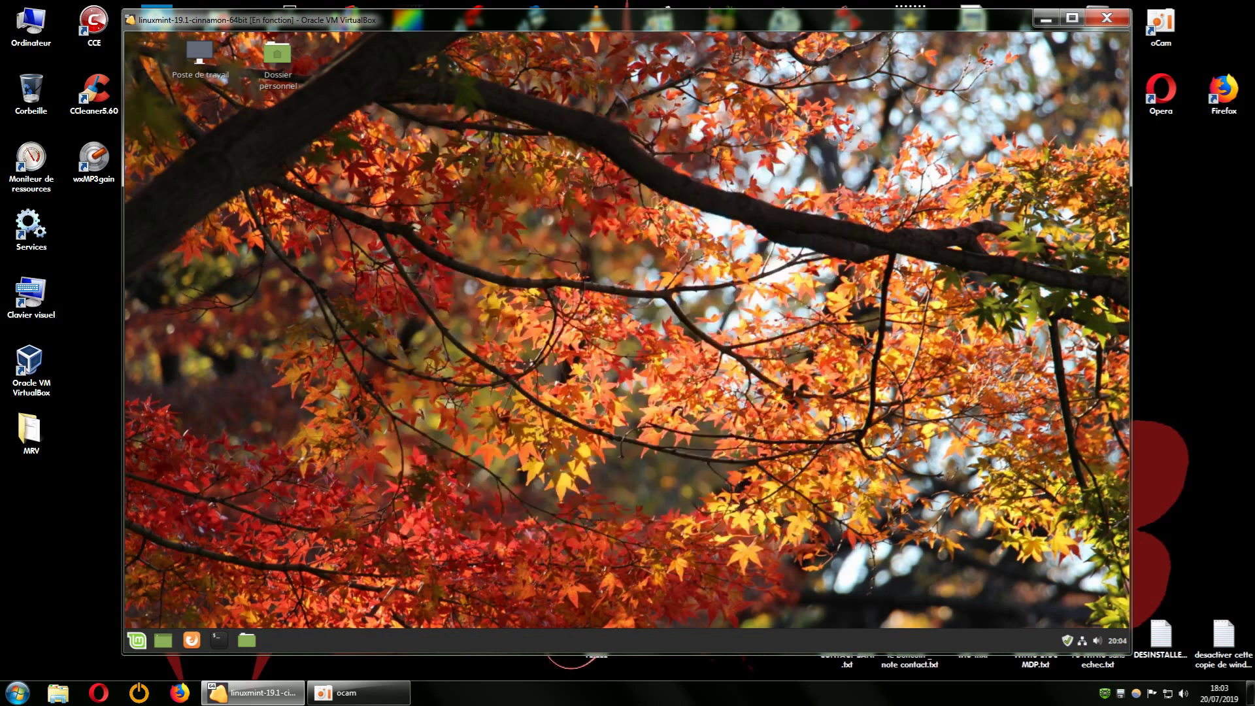
# Uninstall Capture d'écran from the Accessoires applications, authenticating with the account password and confirming the removal.
pyautogui.click(137, 640)
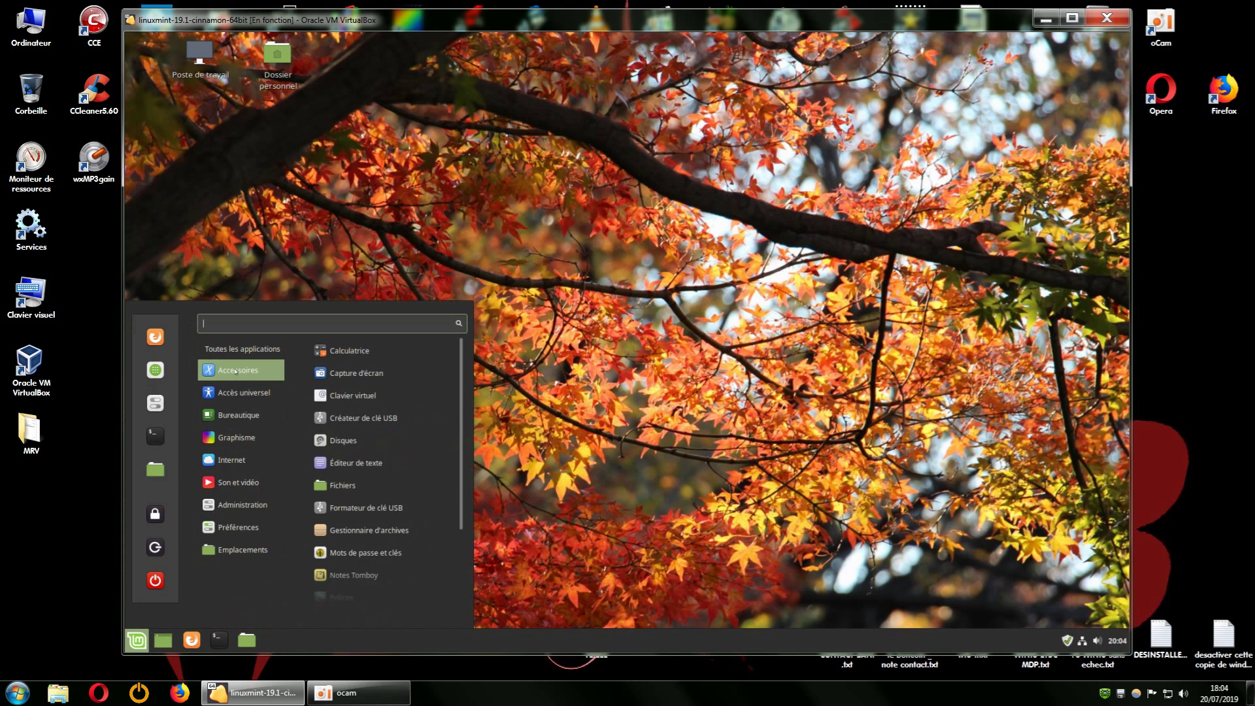
pyautogui.rightClick(356, 372)
pyautogui.click(370, 444)
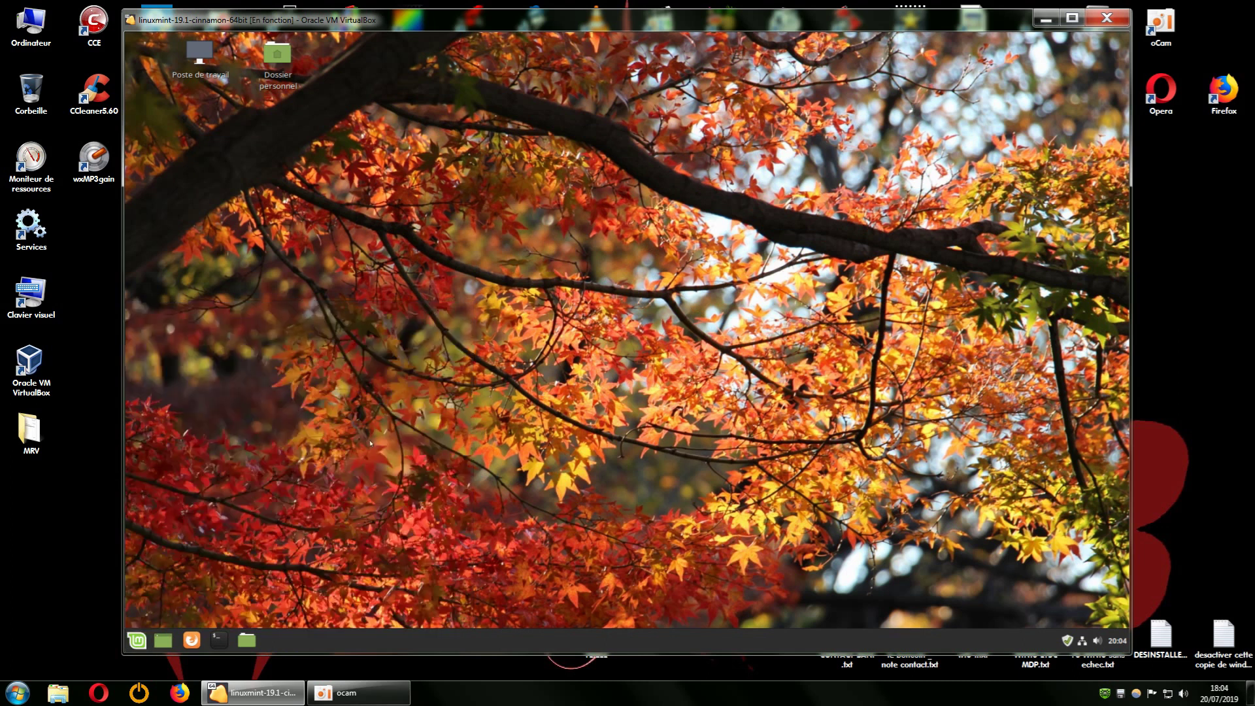
pyautogui.write('••')
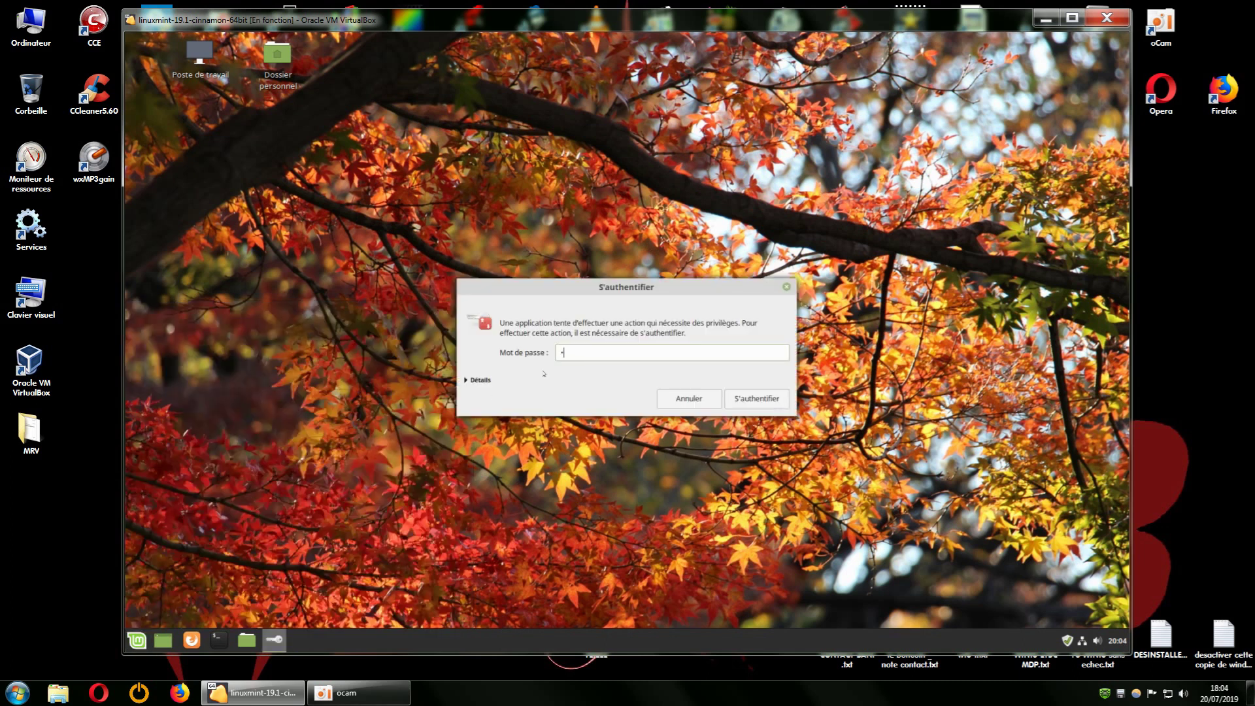
pyautogui.press('Return')
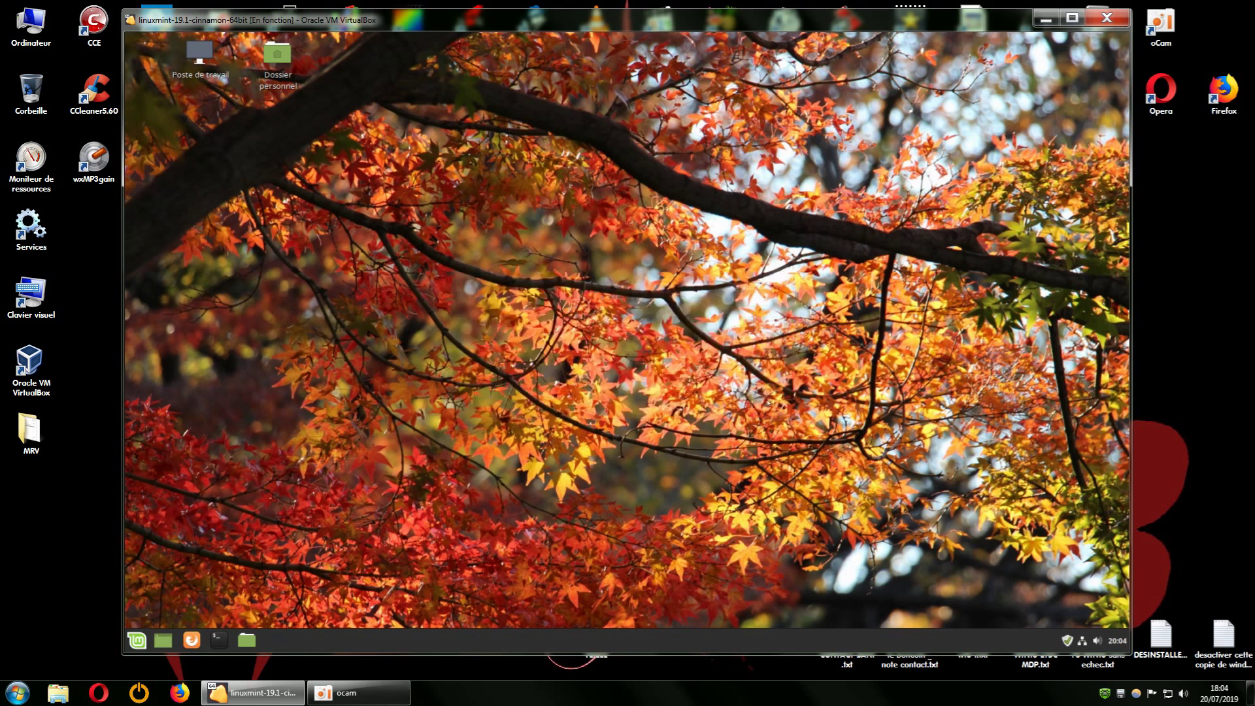
pyautogui.click(695, 412)
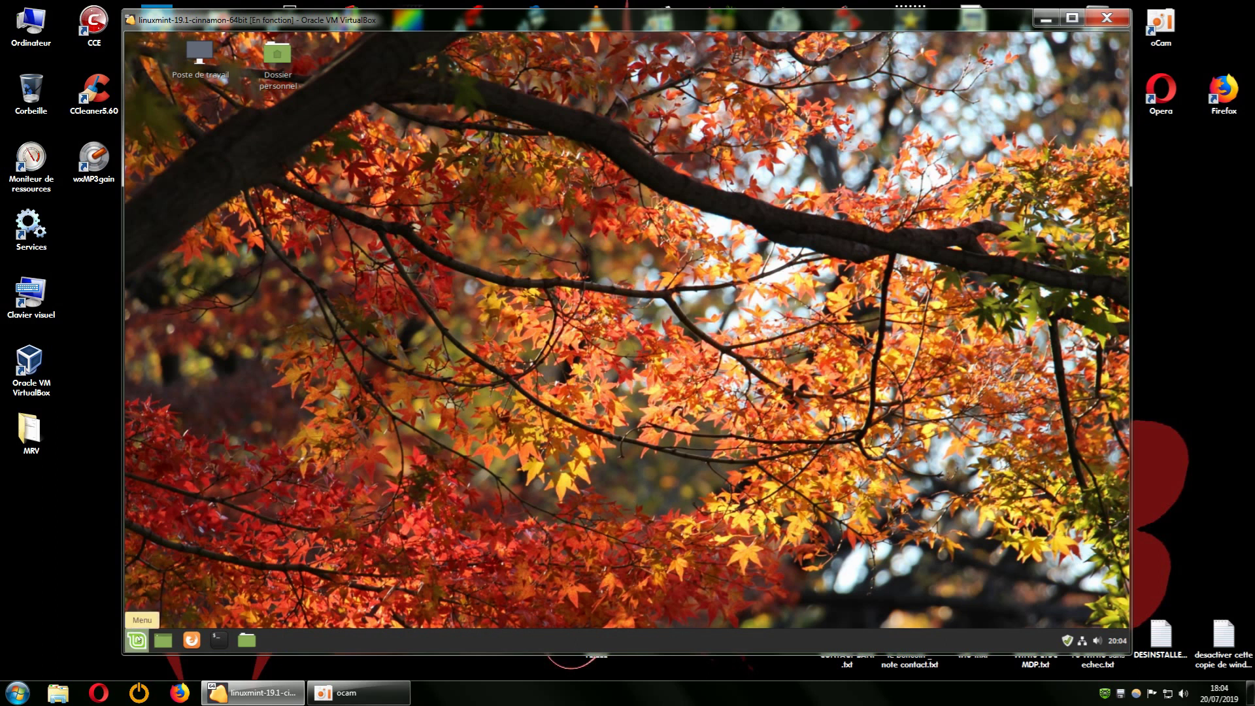
# Look through the Administration and Préférences applications, including the available actions for Écran d'accueil.
pyautogui.click(138, 640)
pyautogui.moveTo(243, 510)
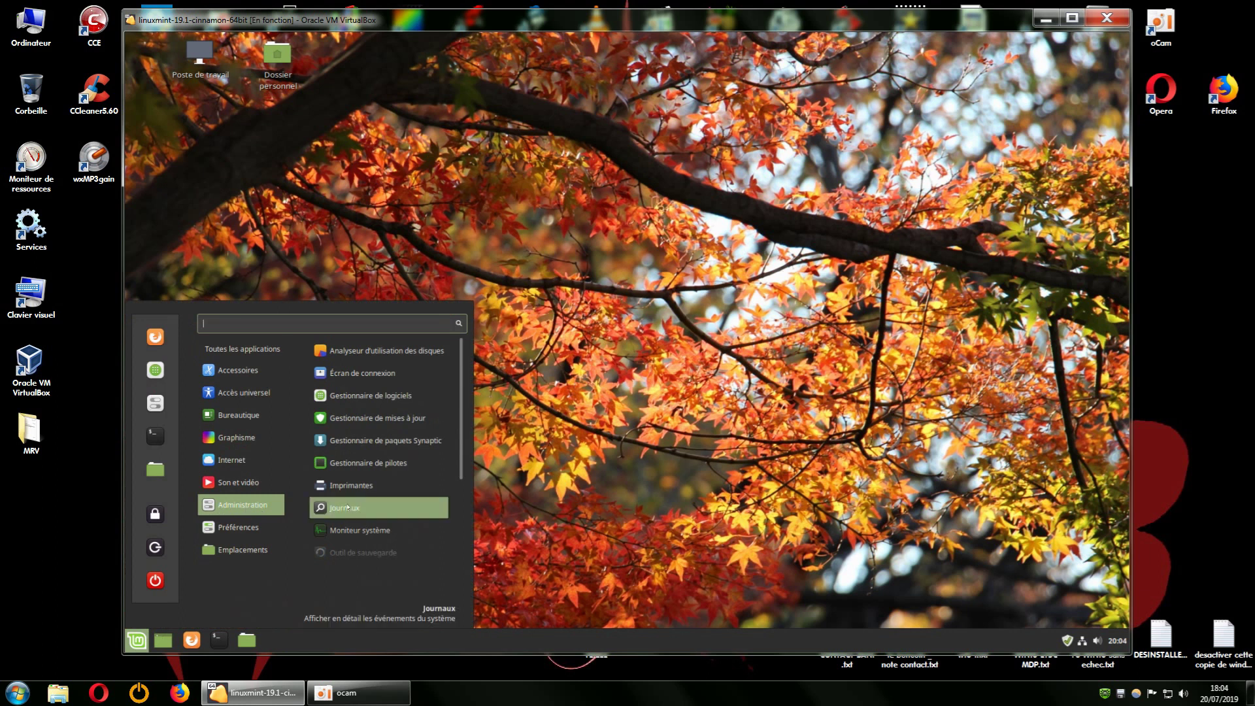
pyautogui.scroll(-4, 368, 502)
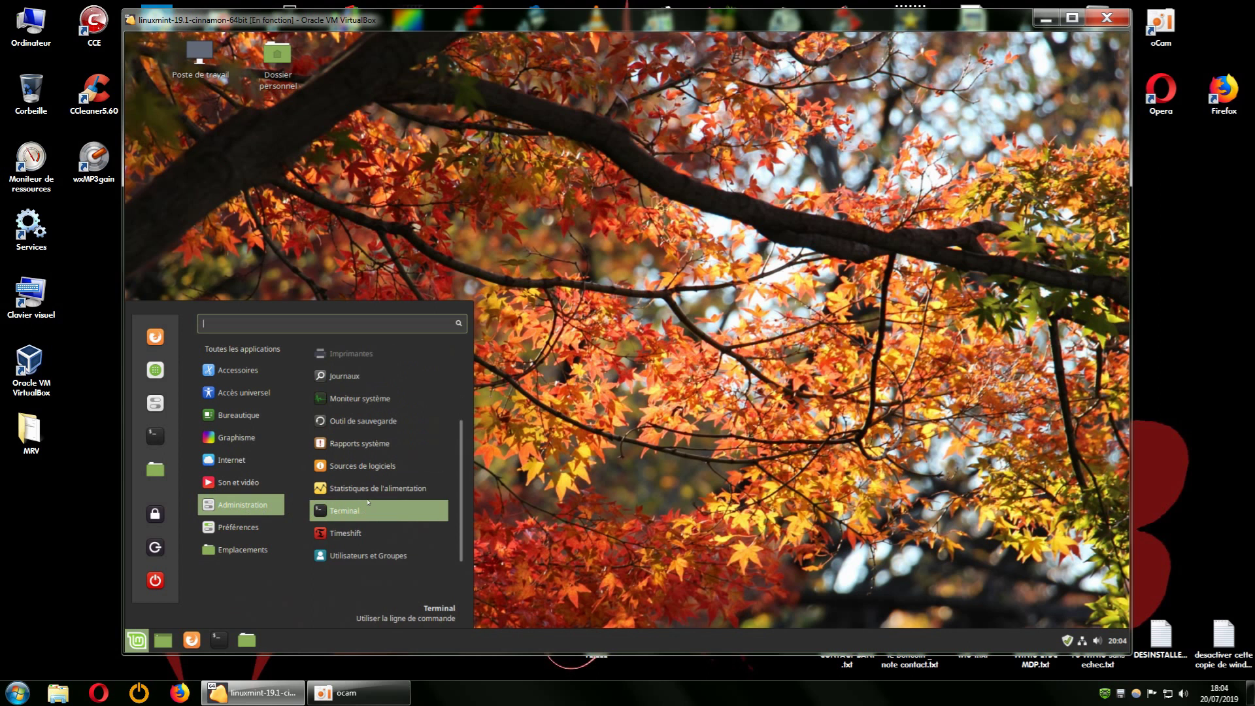
pyautogui.scroll(1, 368, 502)
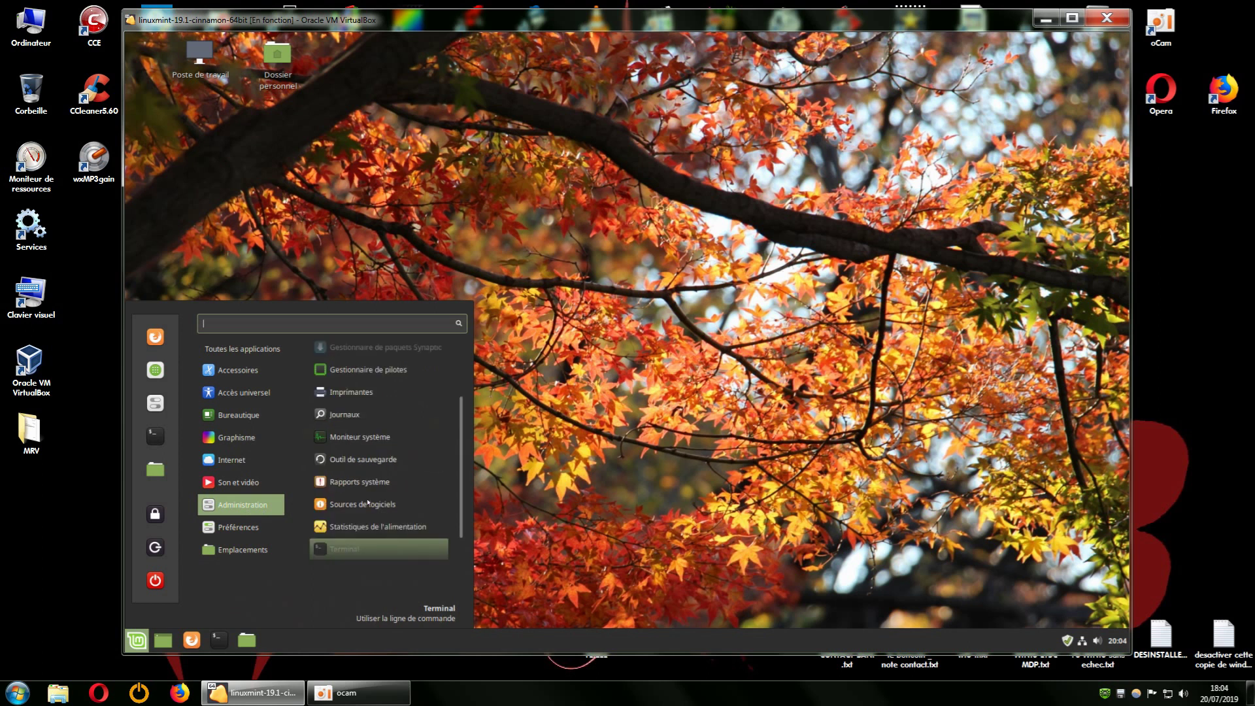
pyautogui.scroll(1, 368, 502)
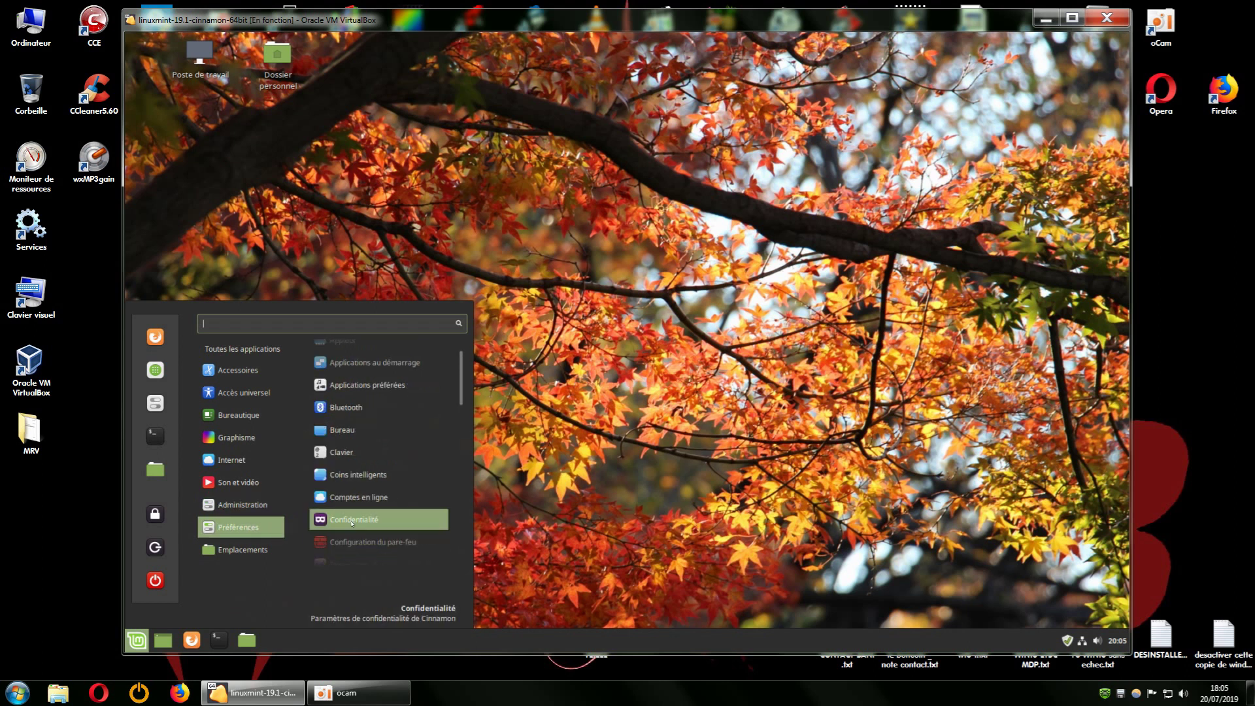
pyautogui.scroll(-2, 371, 525)
pyautogui.scroll(-3, 371, 526)
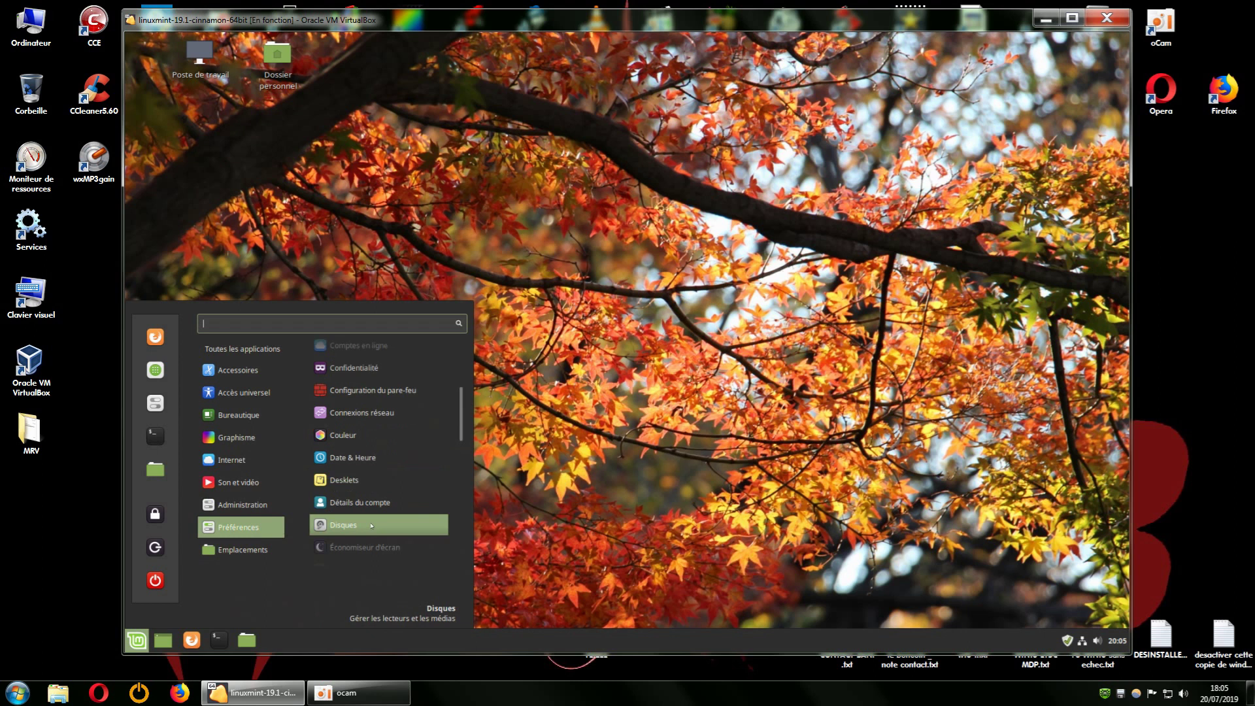
pyautogui.scroll(-2, 371, 525)
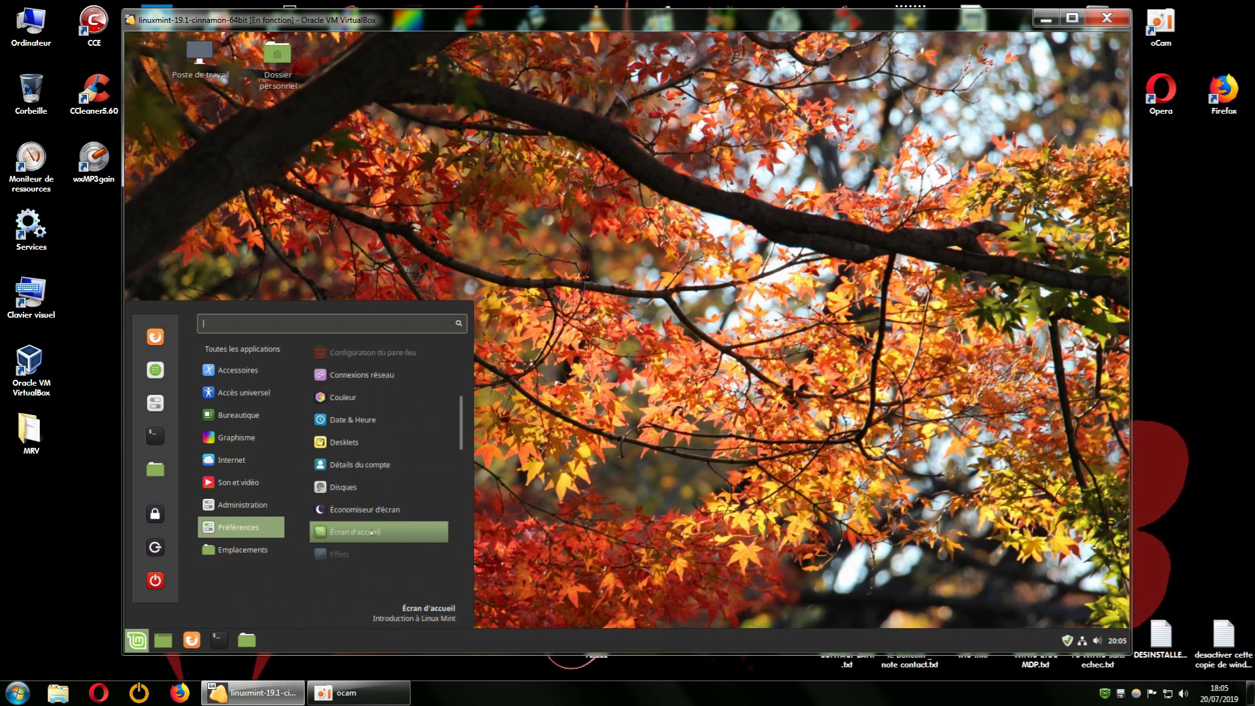
pyautogui.scroll(-2, 372, 533)
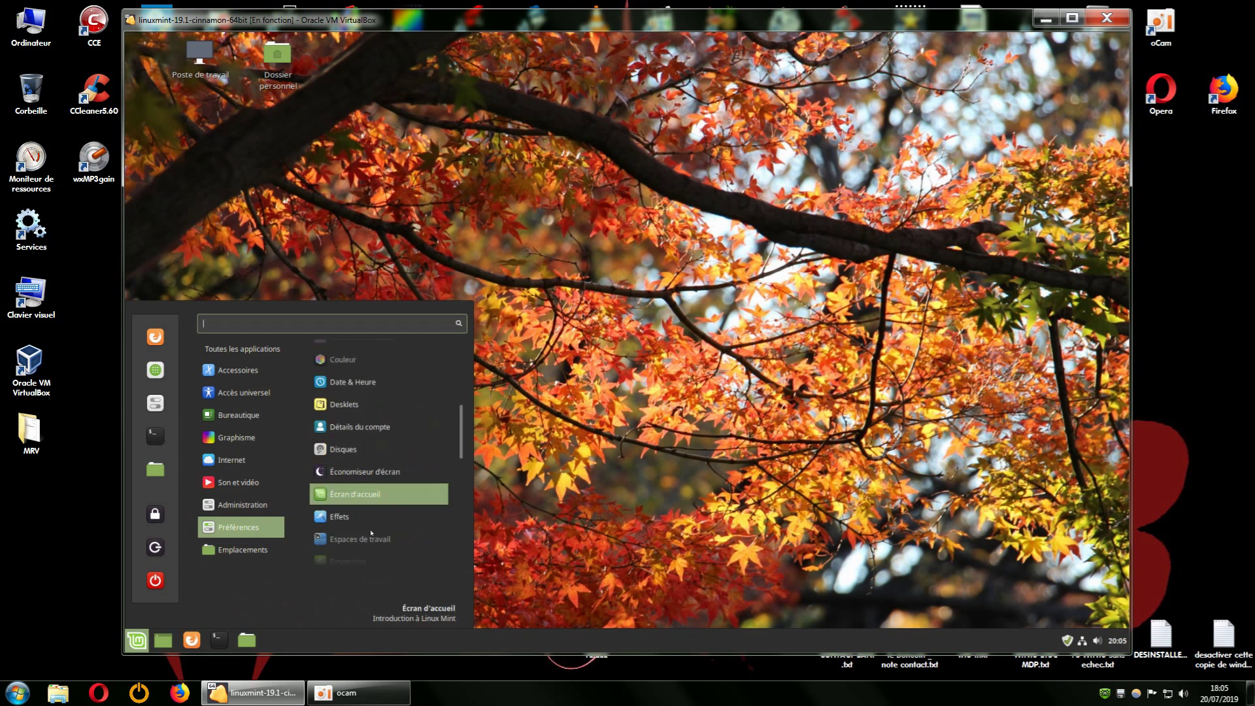
pyautogui.rightClick(355, 495)
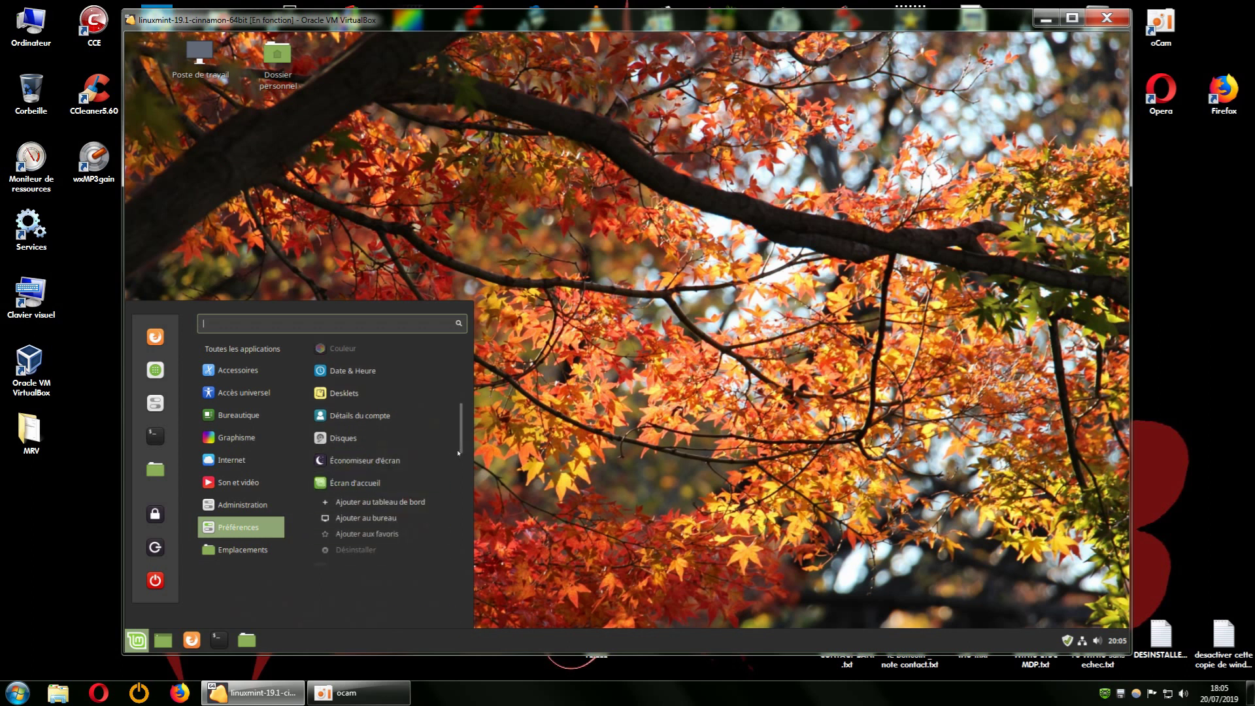
pyautogui.scroll(-1, 386, 517)
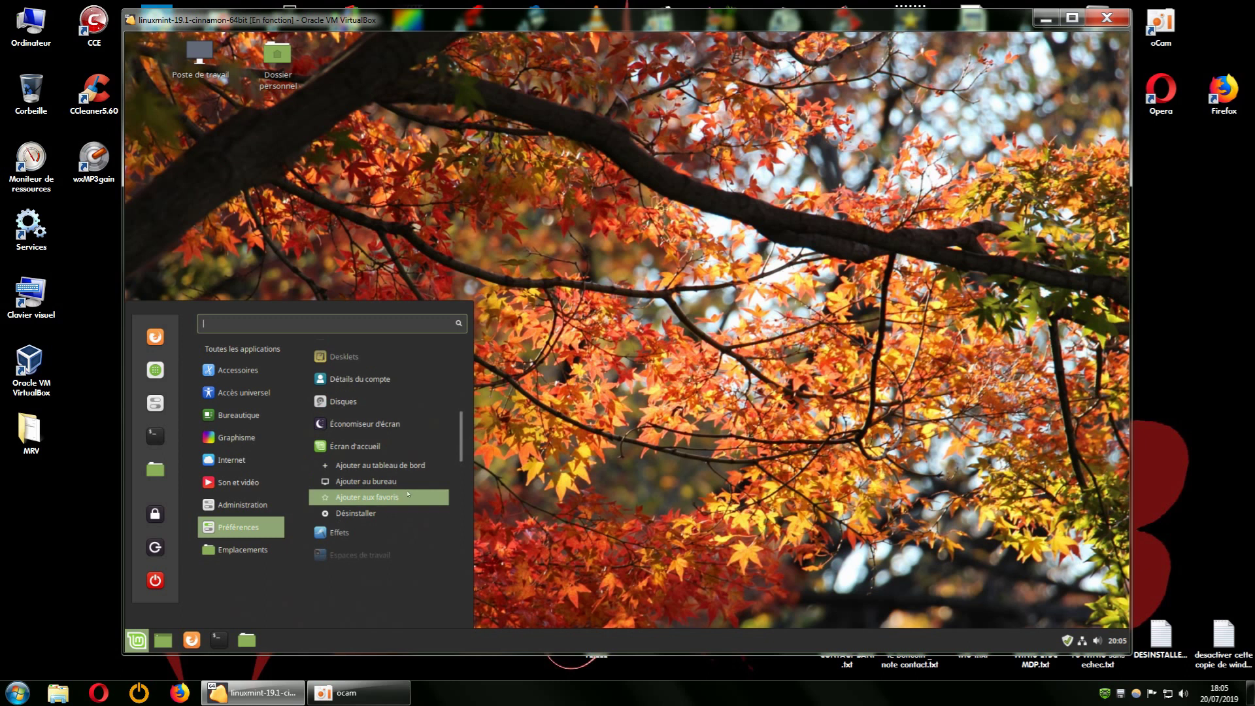
pyautogui.scroll(-3, 456, 457)
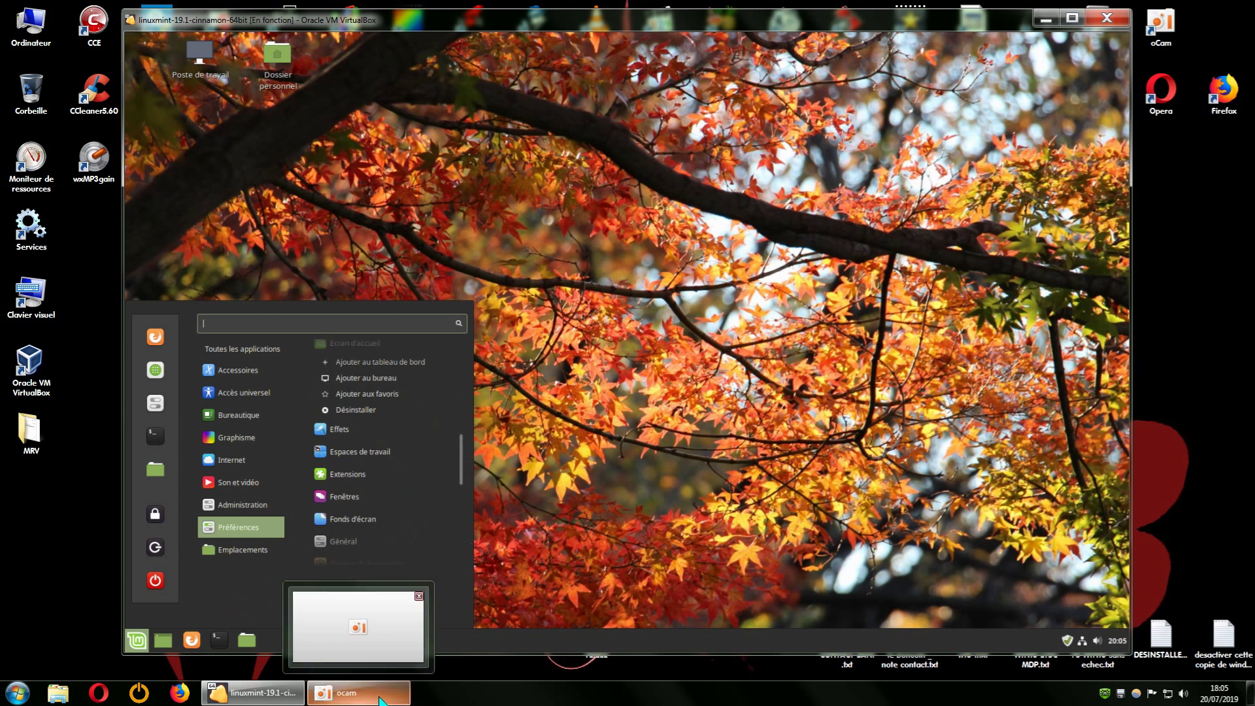
# Uninstall Écran de connexion from the Administration applications, authenticating with the account password and confirming removal of the lightdm-settings package.
pyautogui.click(242, 505)
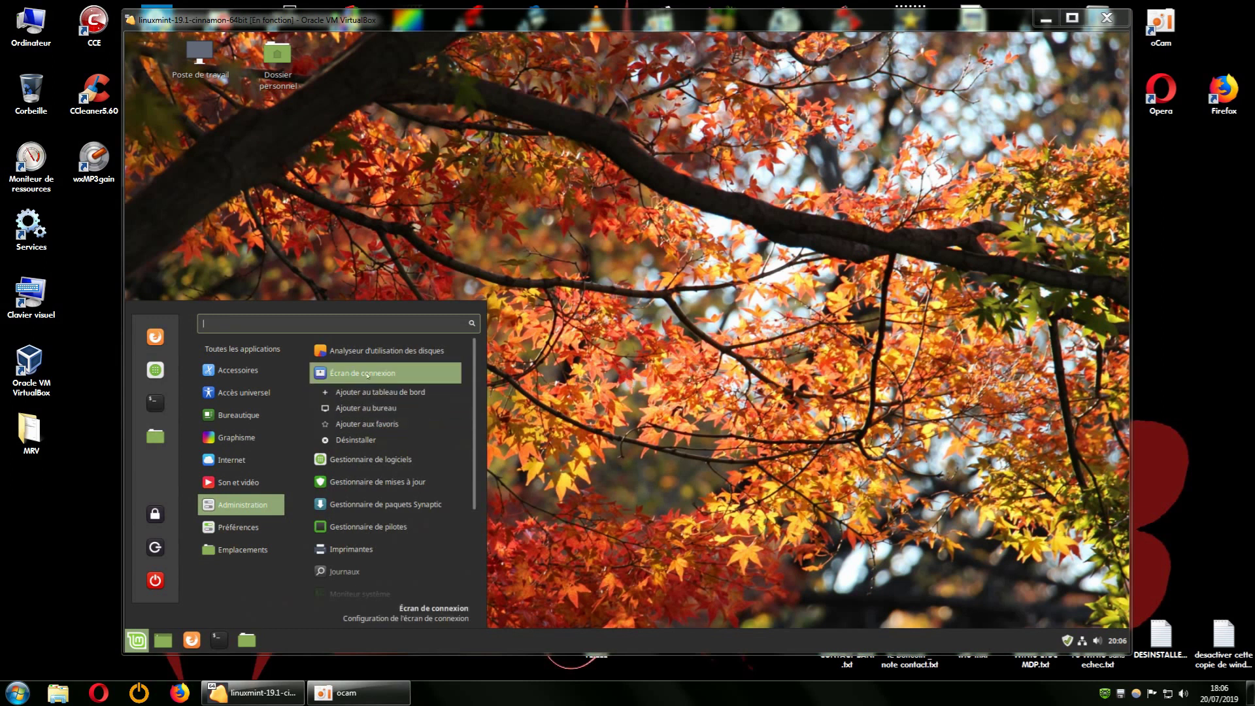
pyautogui.click(353, 440)
pyautogui.write('••')
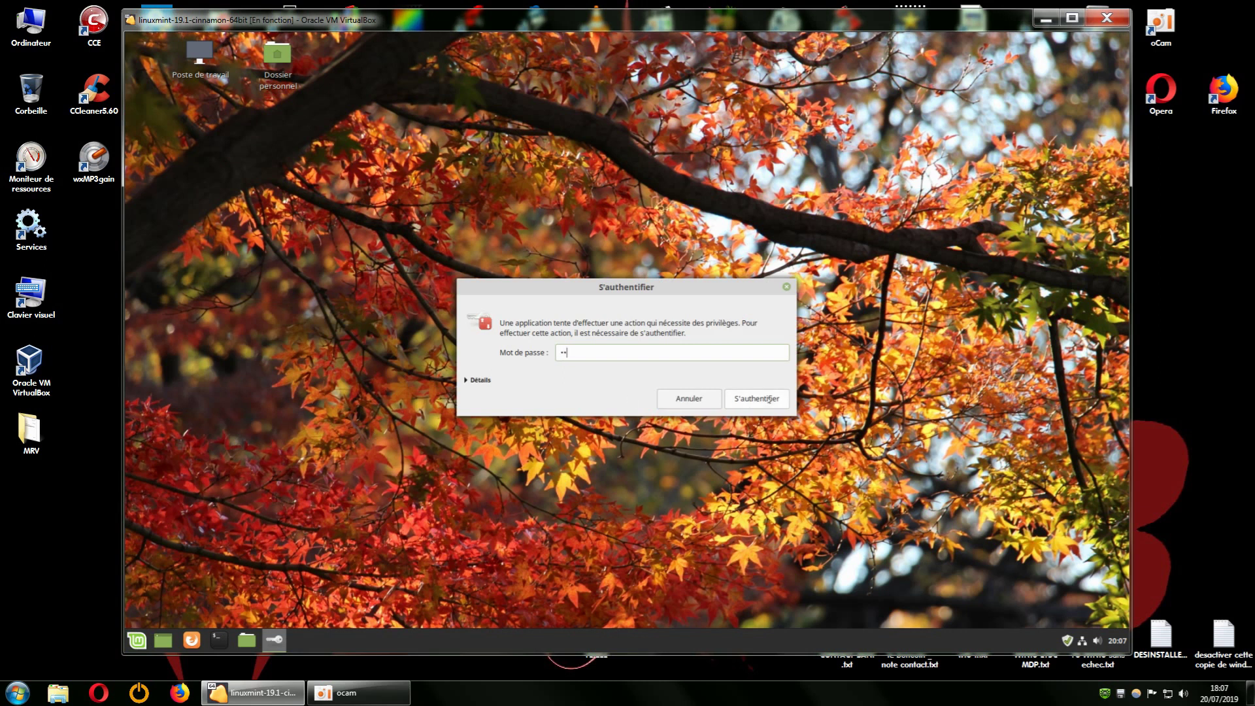
pyautogui.click(769, 399)
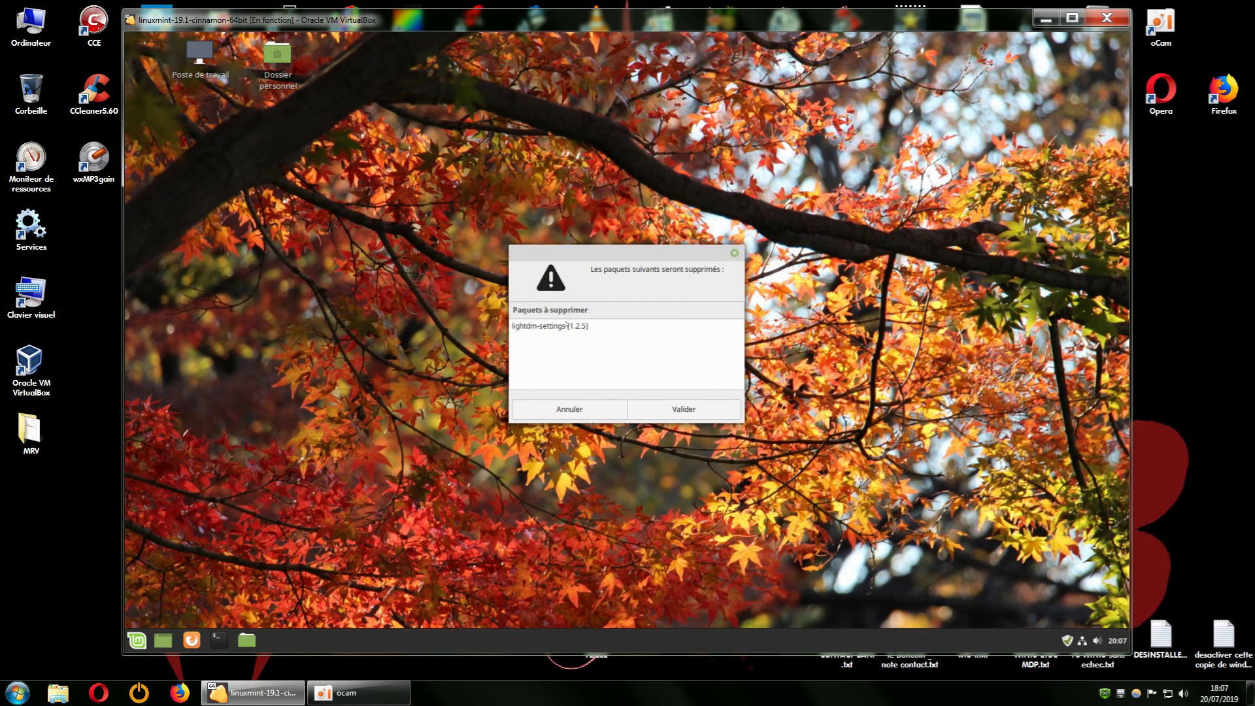
pyautogui.click(678, 412)
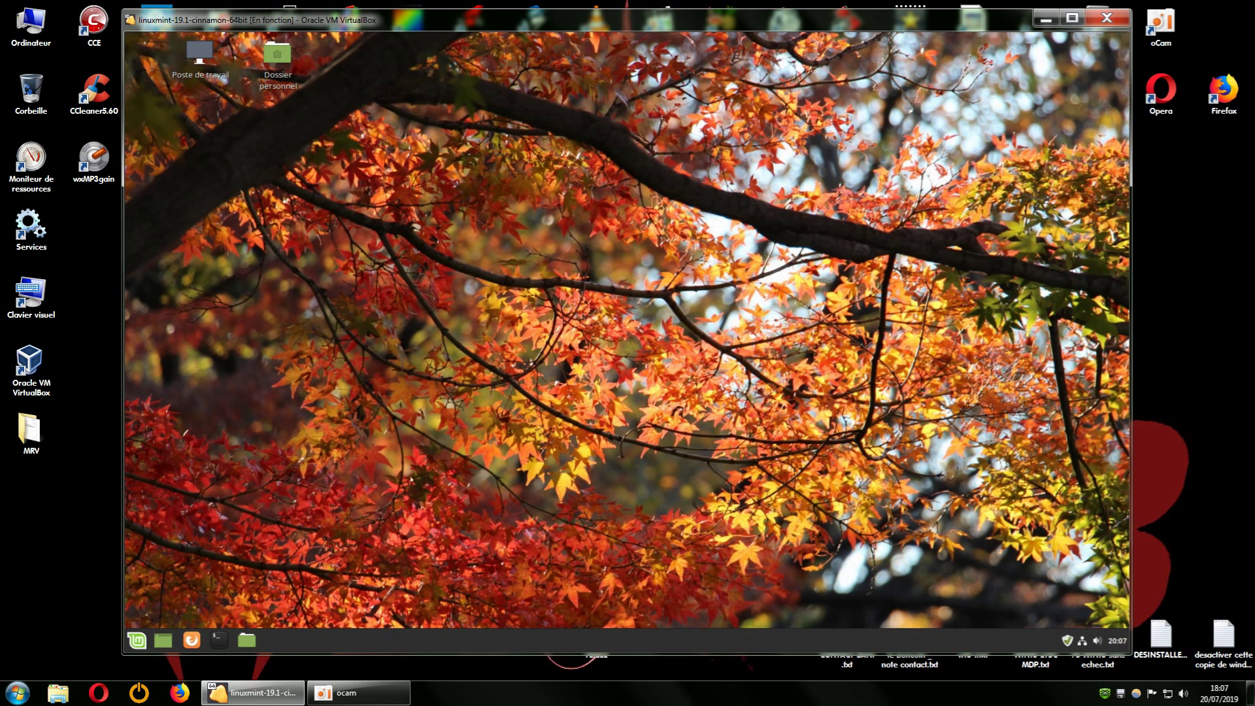
# Restart Linux Mint in the virtual machine and acknowledge the Cinnamon session launch message.
pyautogui.click(137, 640)
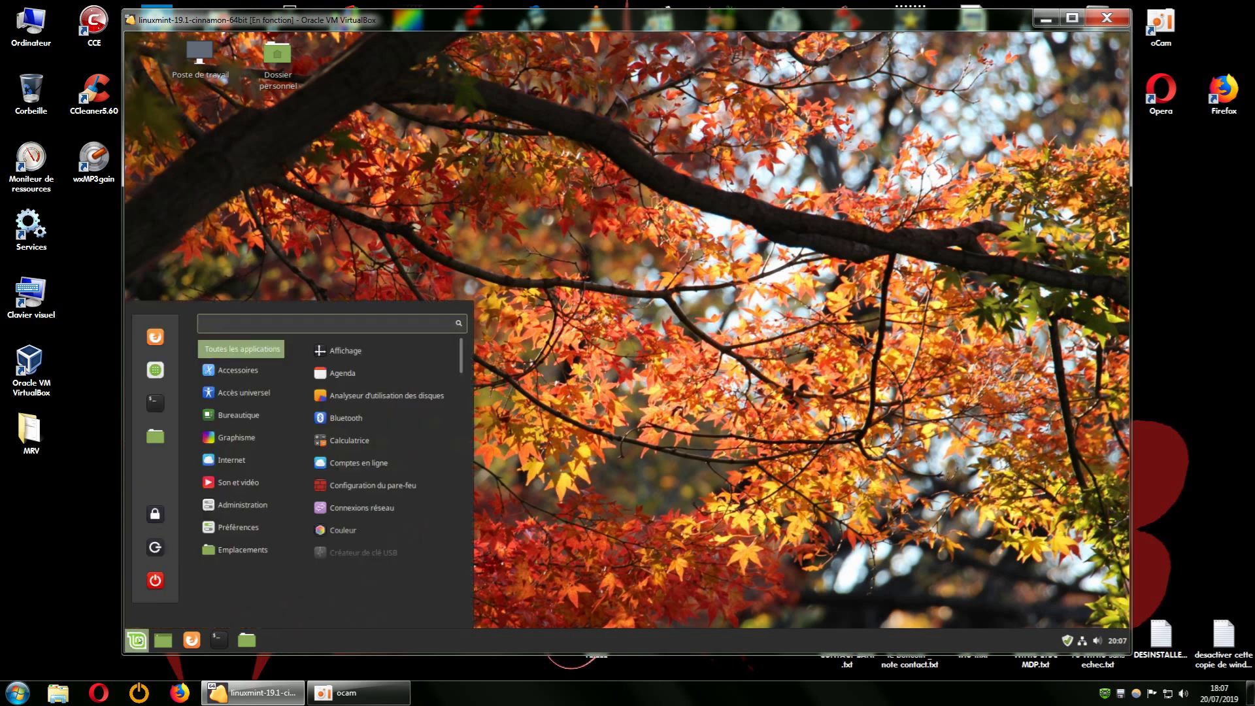
pyautogui.click(157, 580)
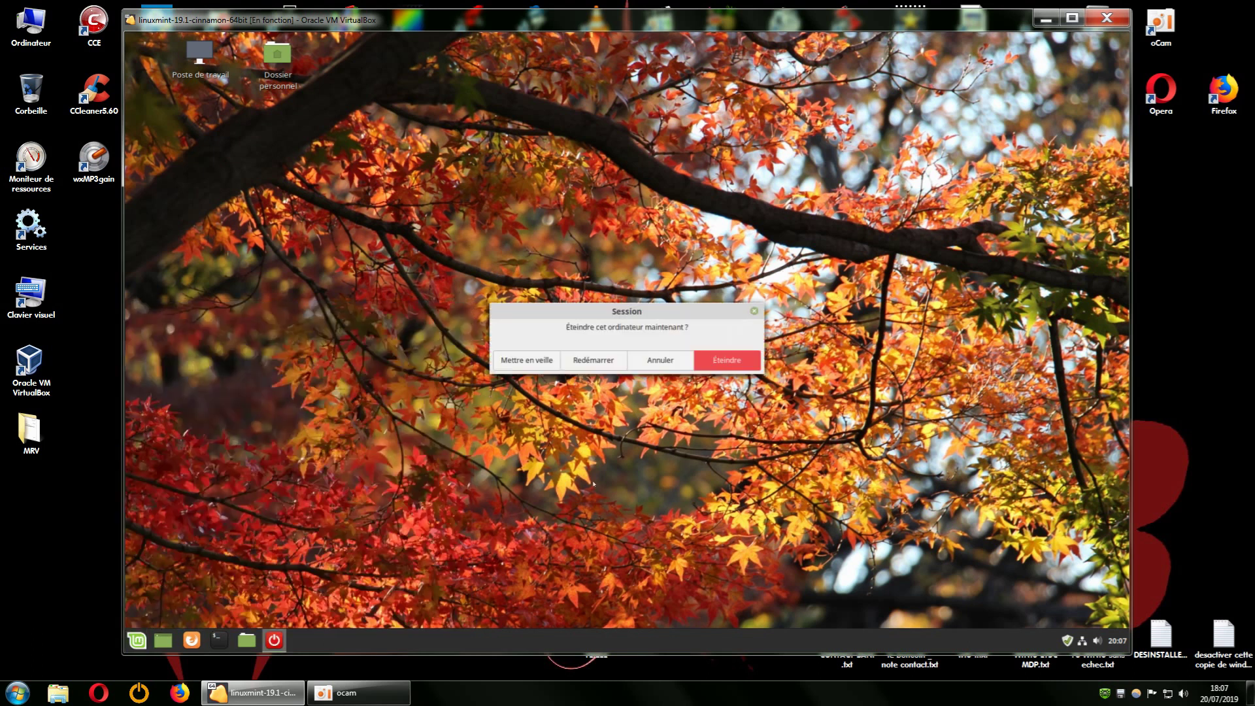
pyautogui.click(569, 360)
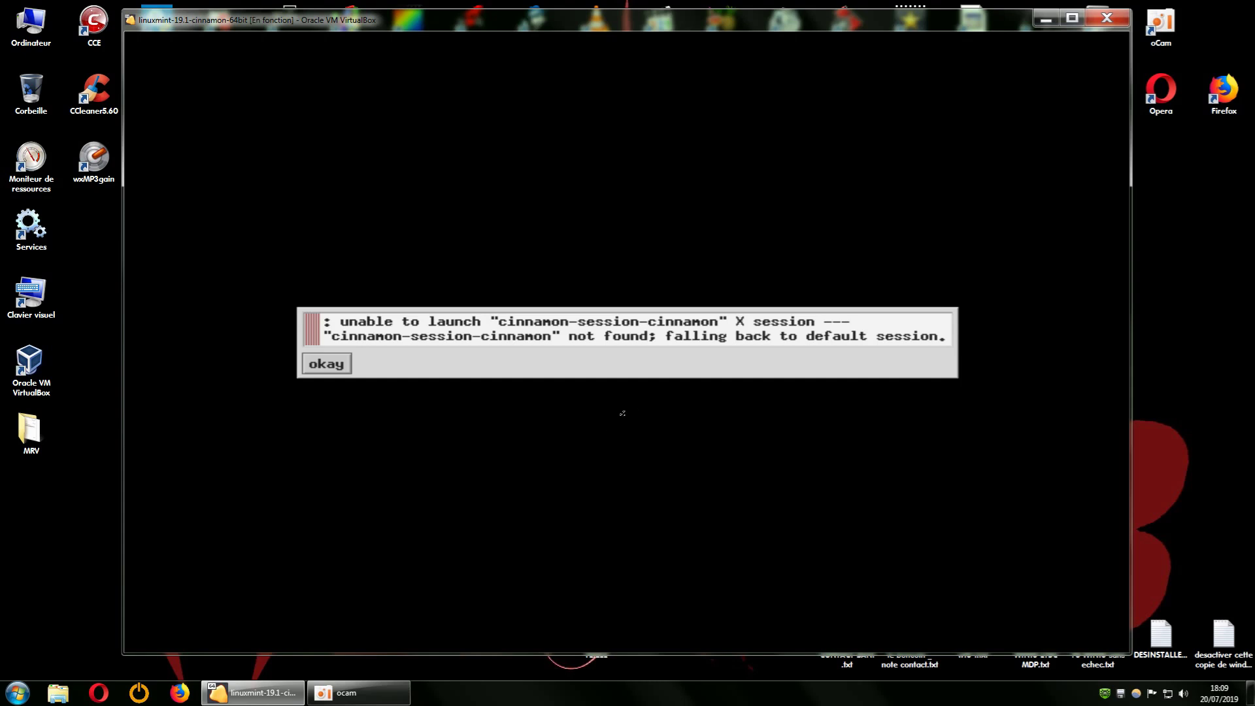
pyautogui.click(336, 366)
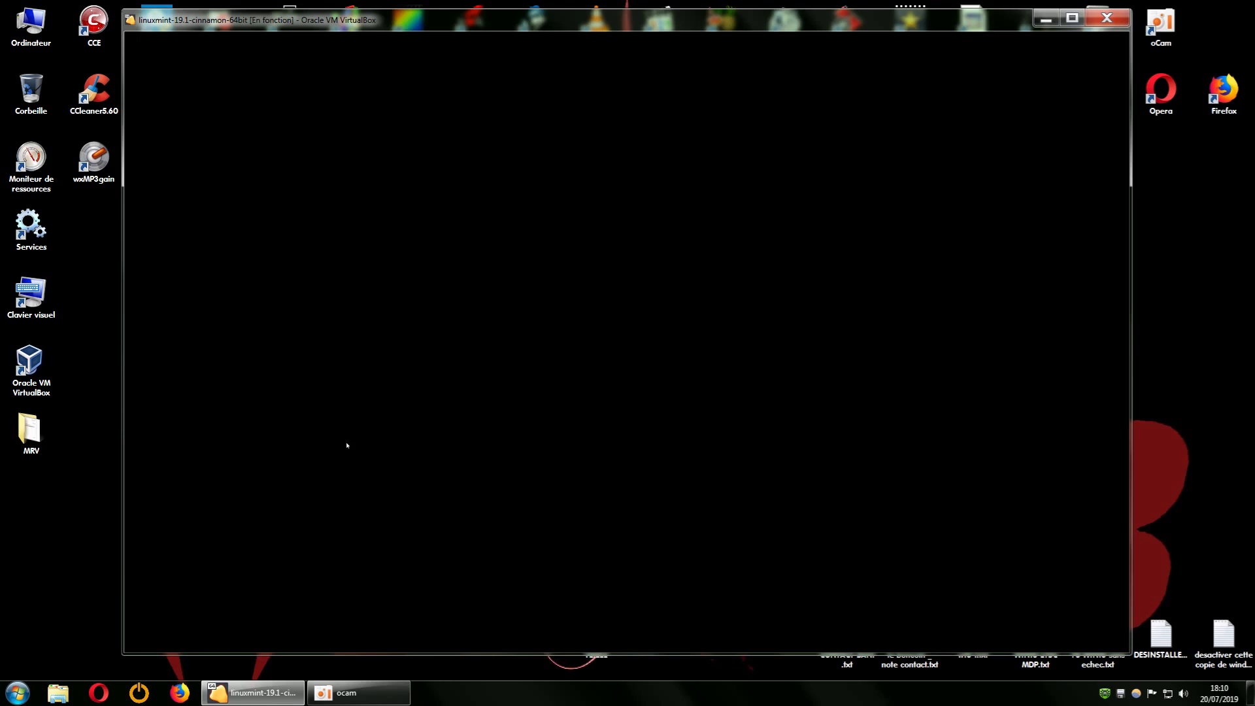
# Close the running linuxmint-19.1-cinnamon-64bit virtual machine, powering it off.
pyautogui.moveTo(729, 23); pyautogui.dragTo(759, 21)
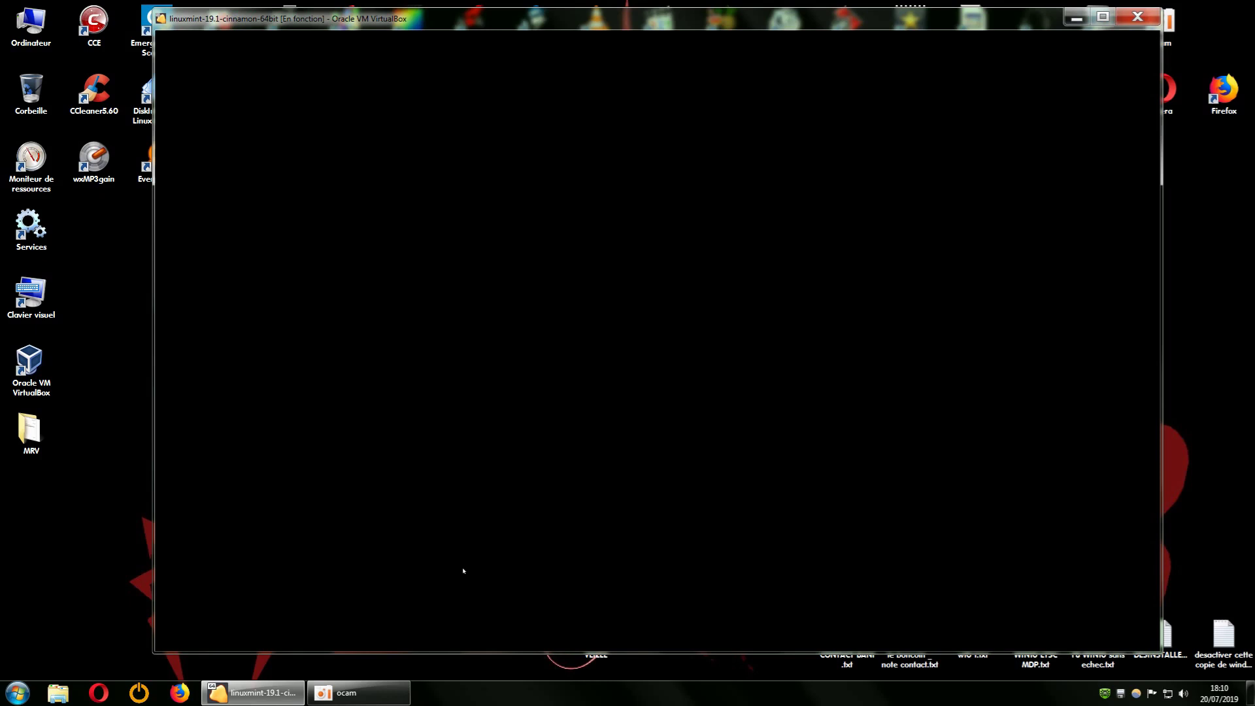
pyautogui.click(1133, 20)
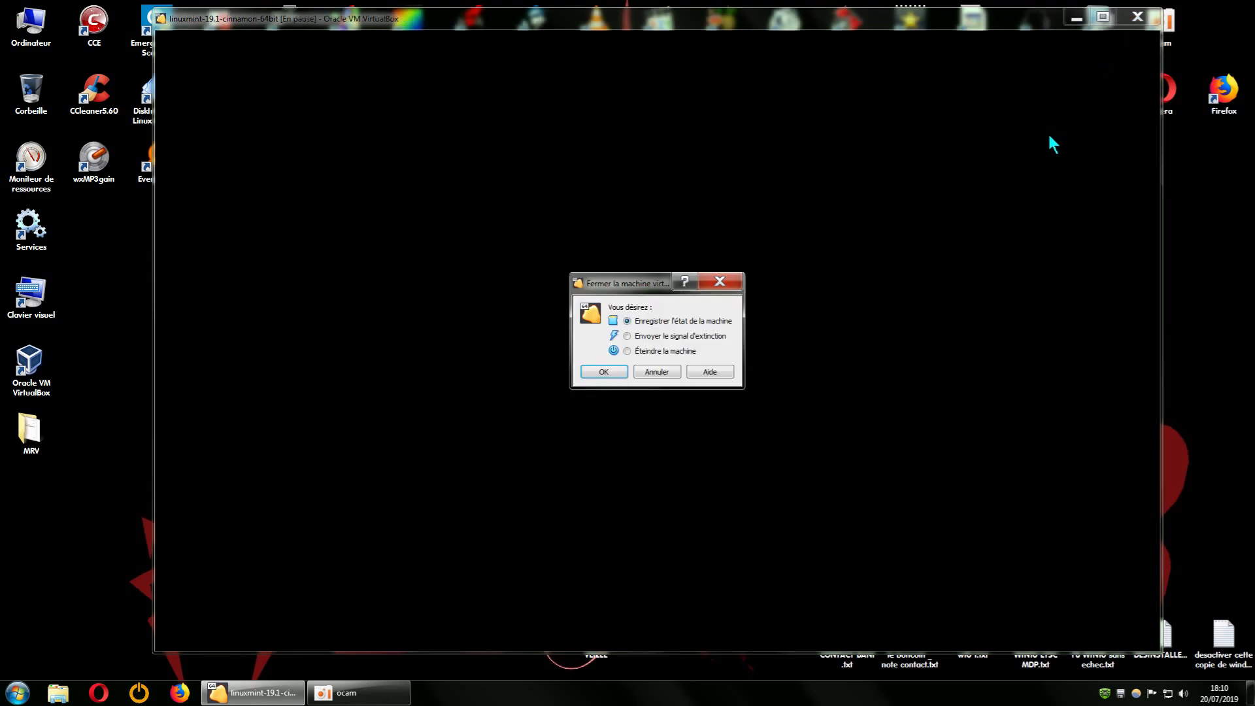
pyautogui.click(622, 371)
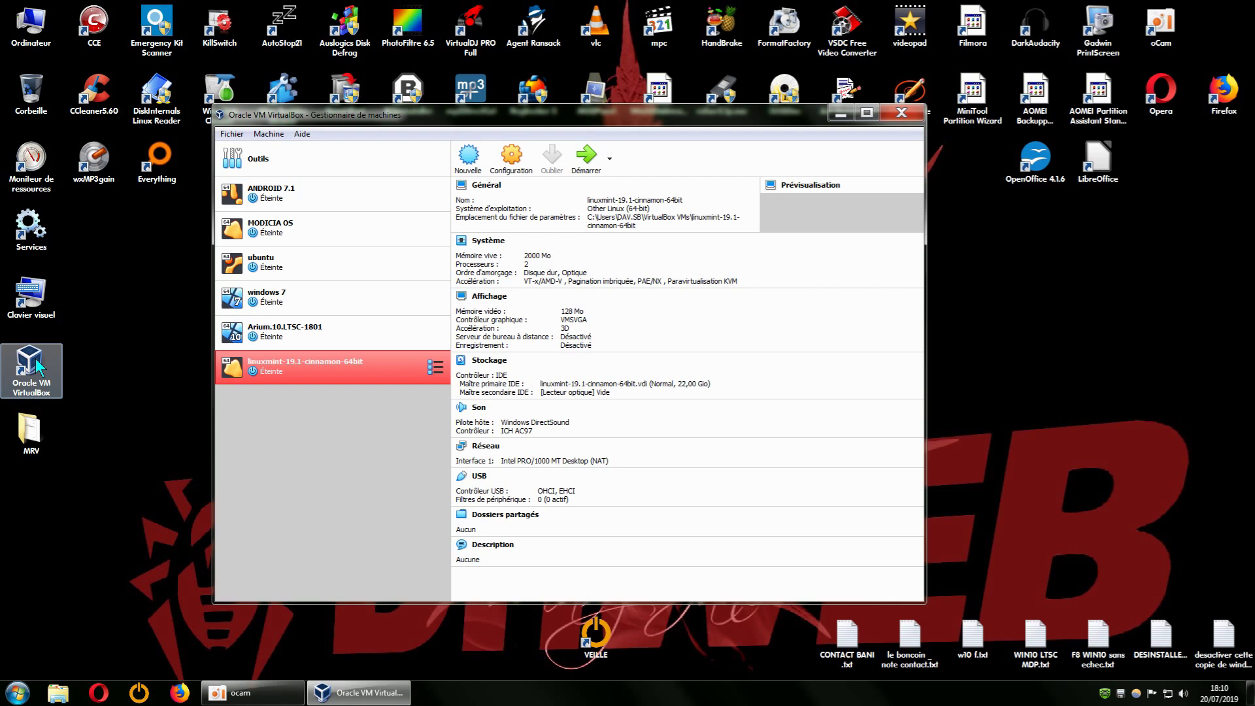
# Remove the linuxmint-19.1-cinnamon-64bit virtual machine from the VirtualBox manager and delete all its files.
pyautogui.rightClick(253, 368)
pyautogui.click(302, 436)
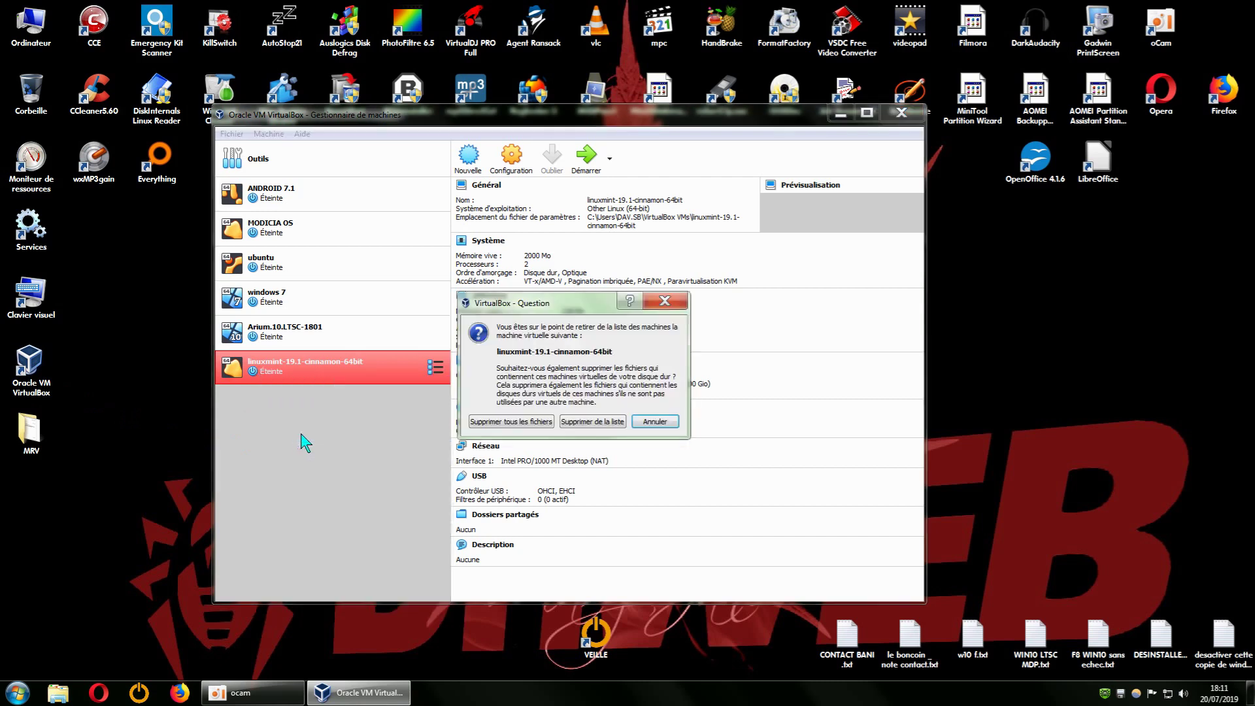
pyautogui.click(507, 421)
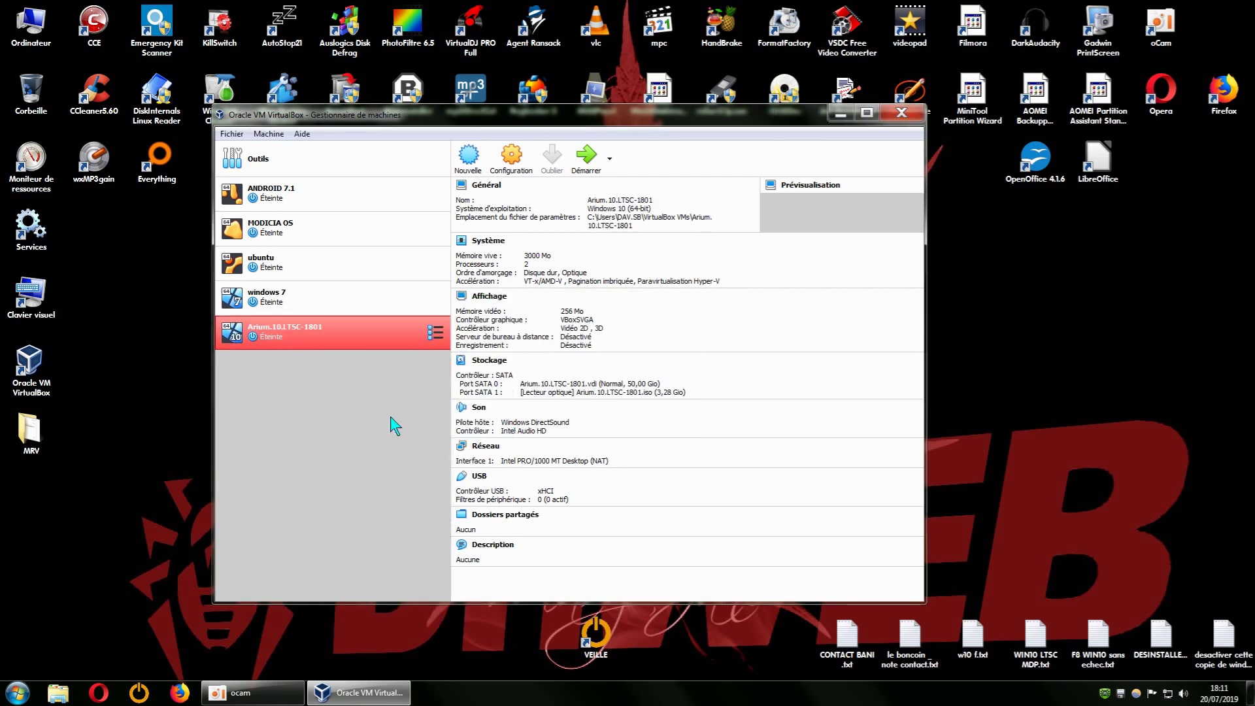